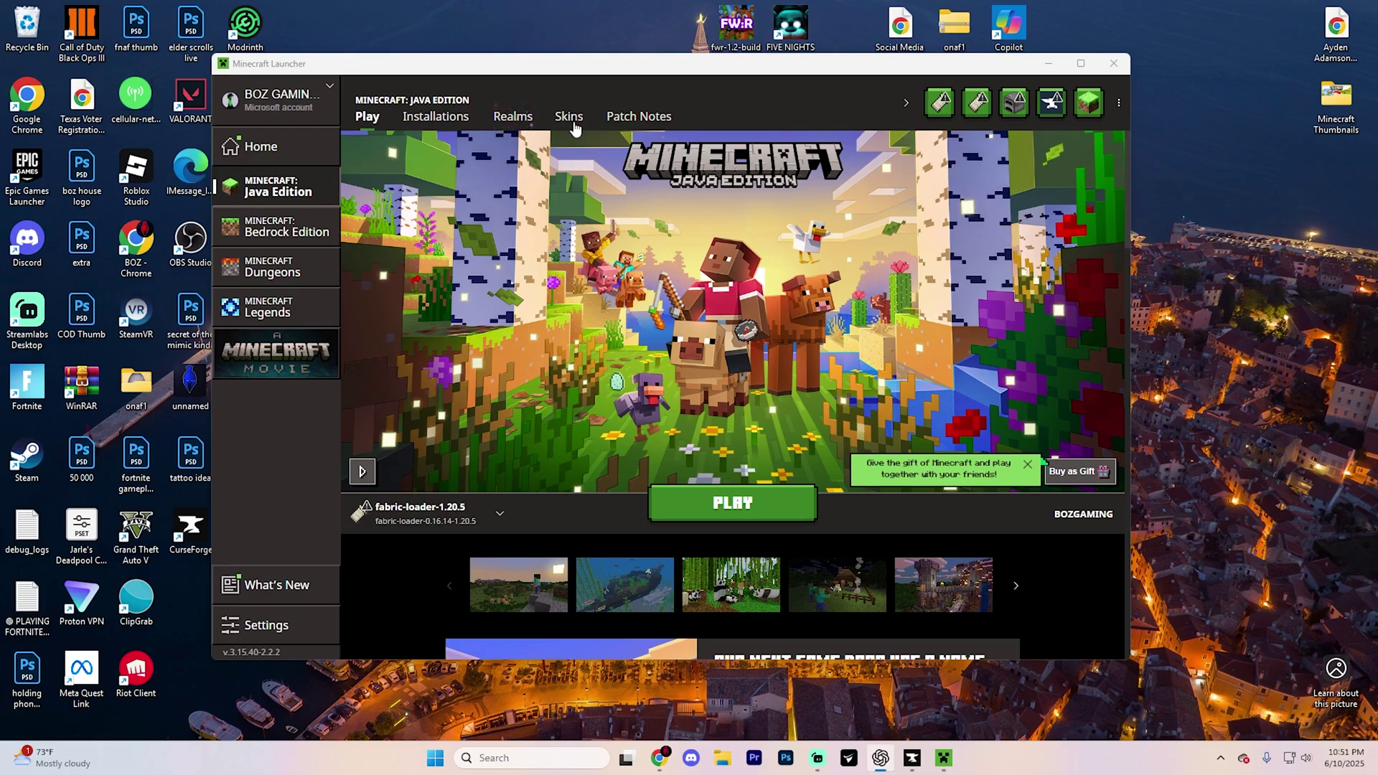
Close the Minecraft Launcher, switch to Chrome and show all versions on the optifine.net downloads page.
{"action": "left_click", "coordinate": [1113, 63]}
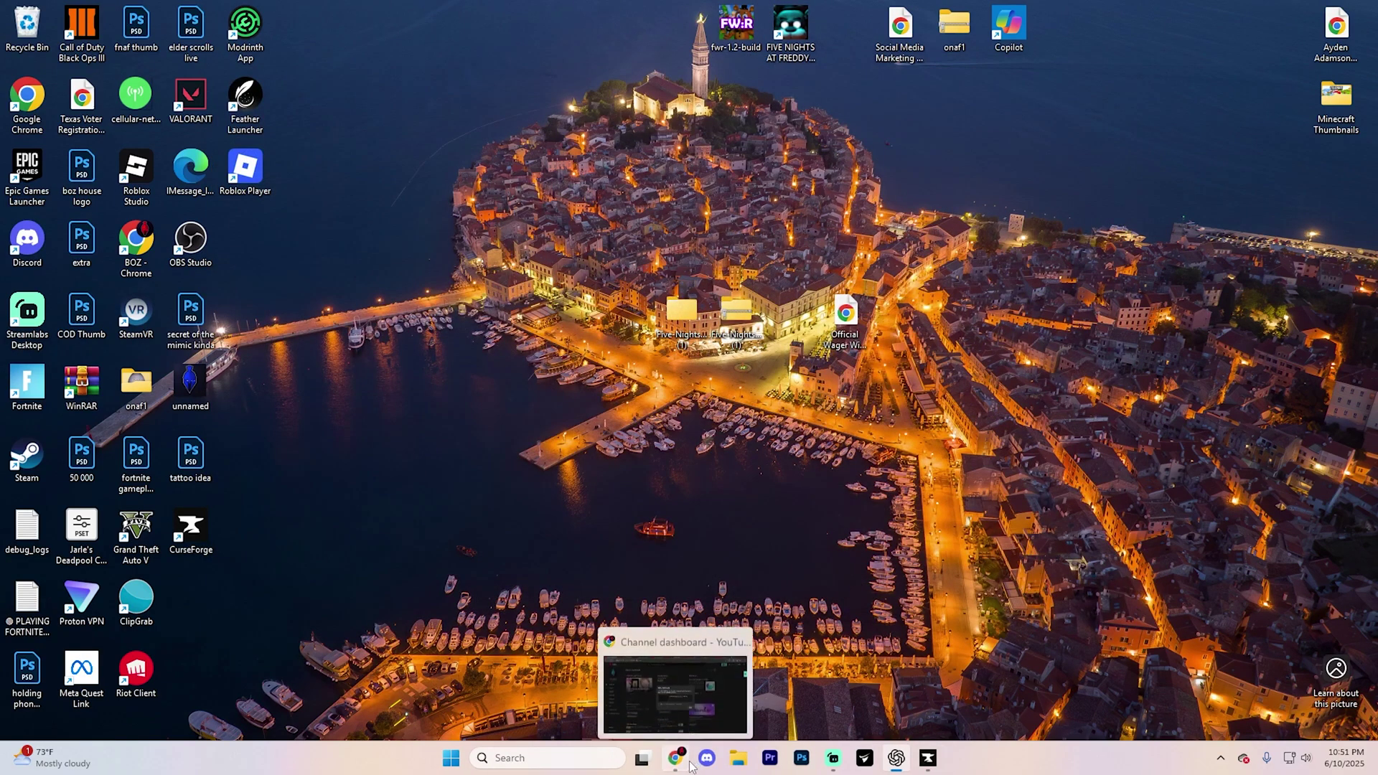
{"action": "left_click", "coordinate": [675, 758]}
{"action": "key", "text": "Return"}
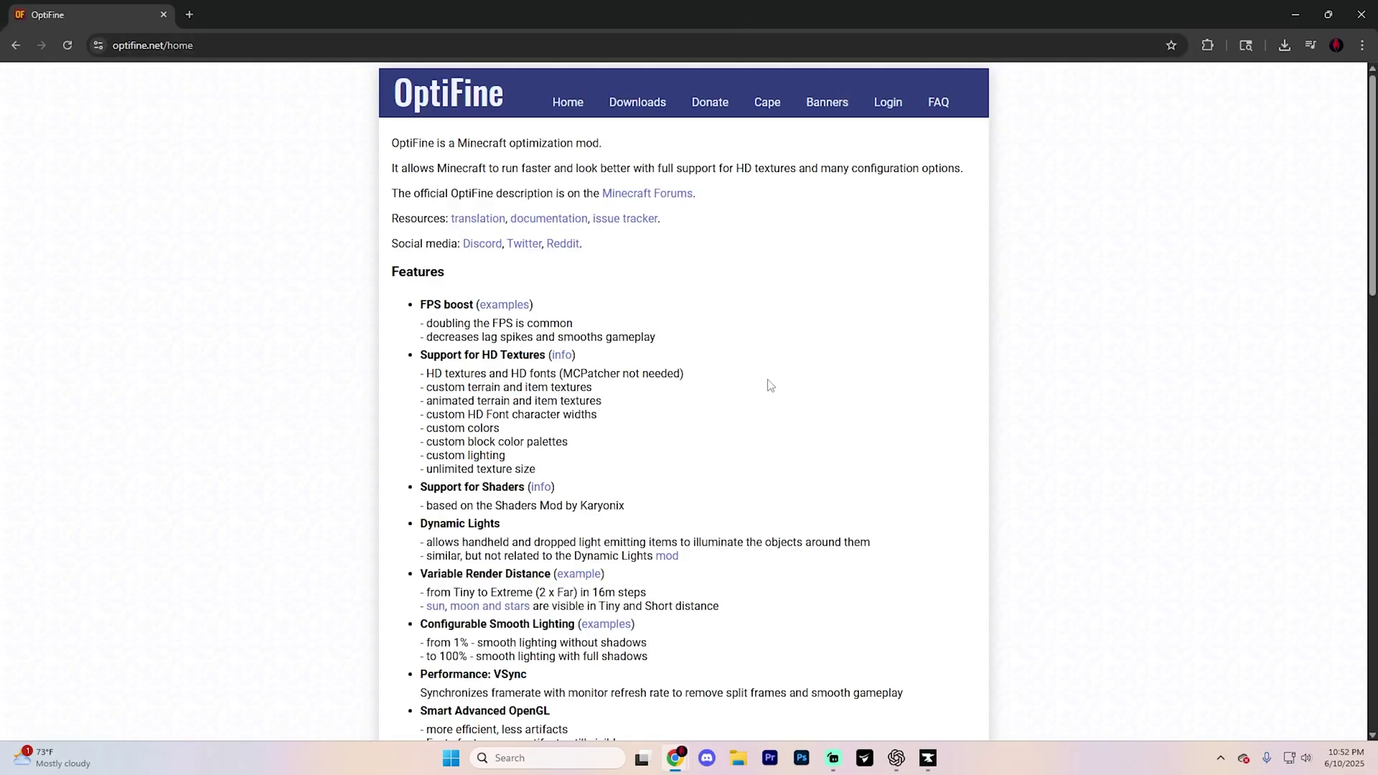
{"action": "left_click", "coordinate": [644, 106]}
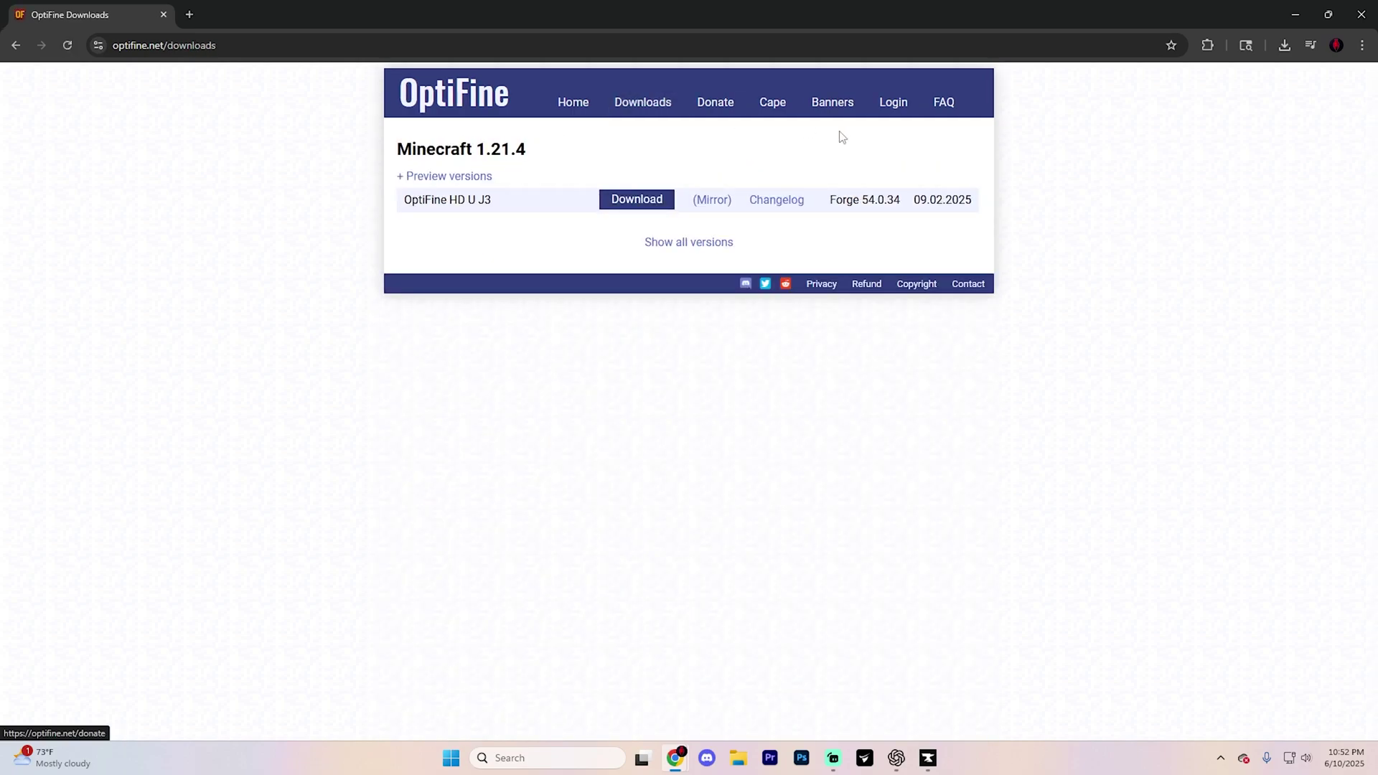
{"action": "left_click", "coordinate": [713, 246]}
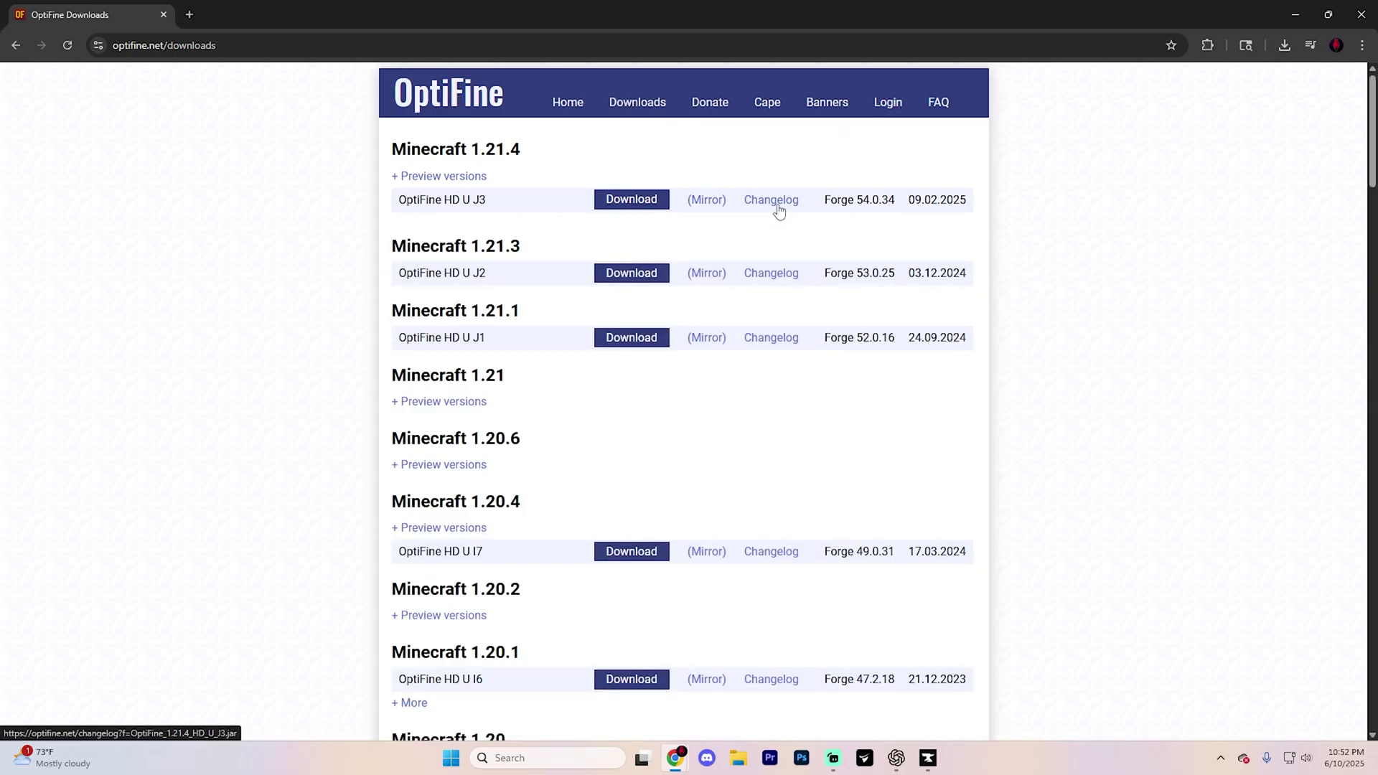
Download OptiFine HD U J3 for Minecraft 1.21.4, skipping the advertisement, and check the file in the download history.
{"action": "scroll", "coordinate": [795, 361], "scroll_direction": "down", "scroll_amount": 1}
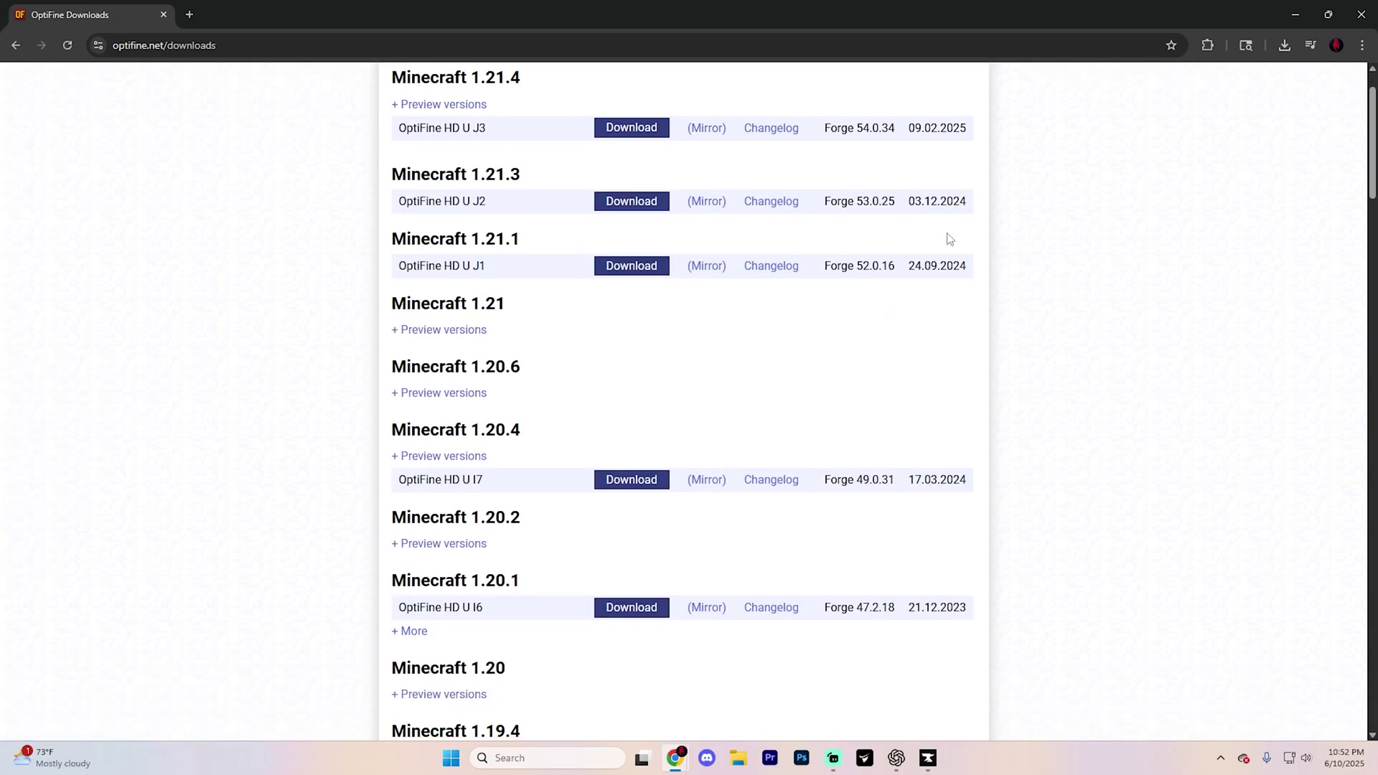
{"action": "scroll", "coordinate": [800, 320], "scroll_direction": "up", "scroll_amount": 1}
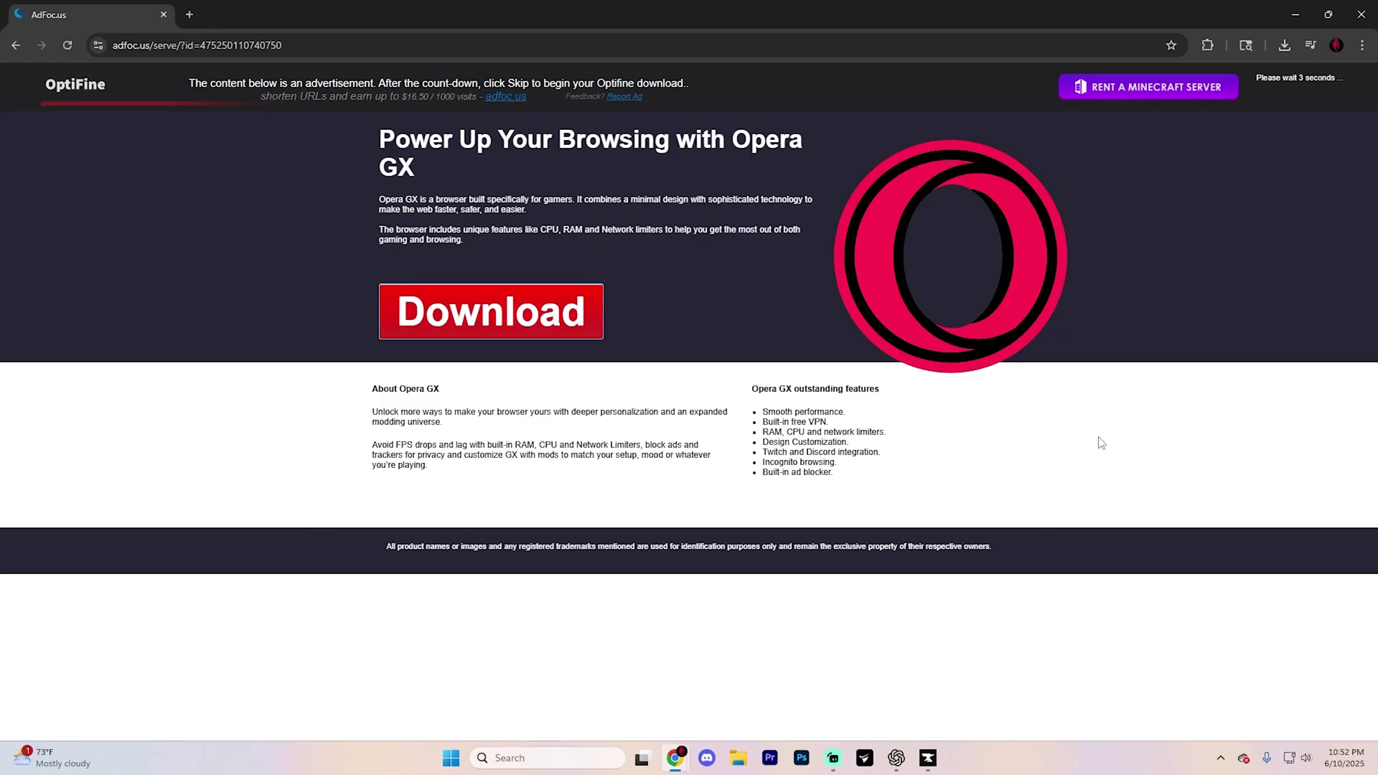
{"action": "left_click", "coordinate": [1293, 89]}
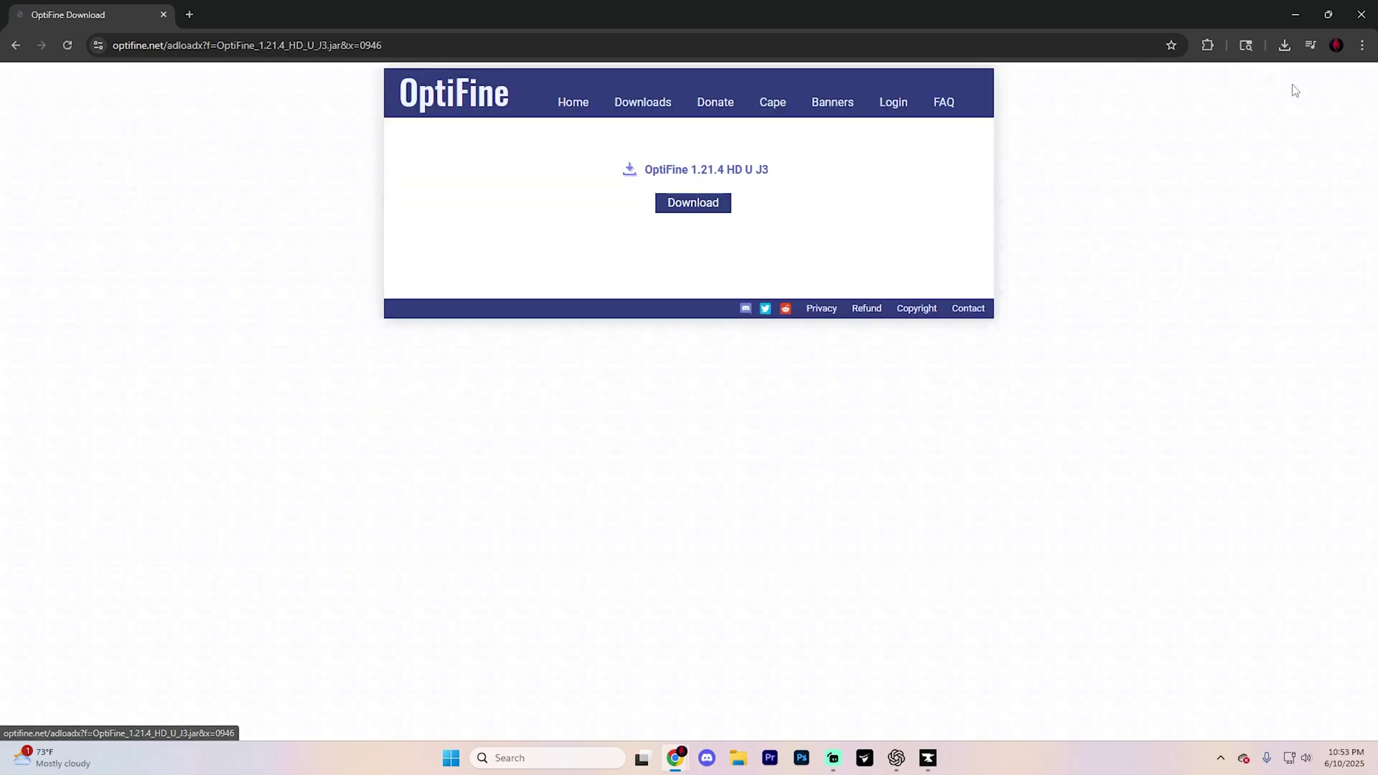
{"action": "left_click", "coordinate": [692, 208]}
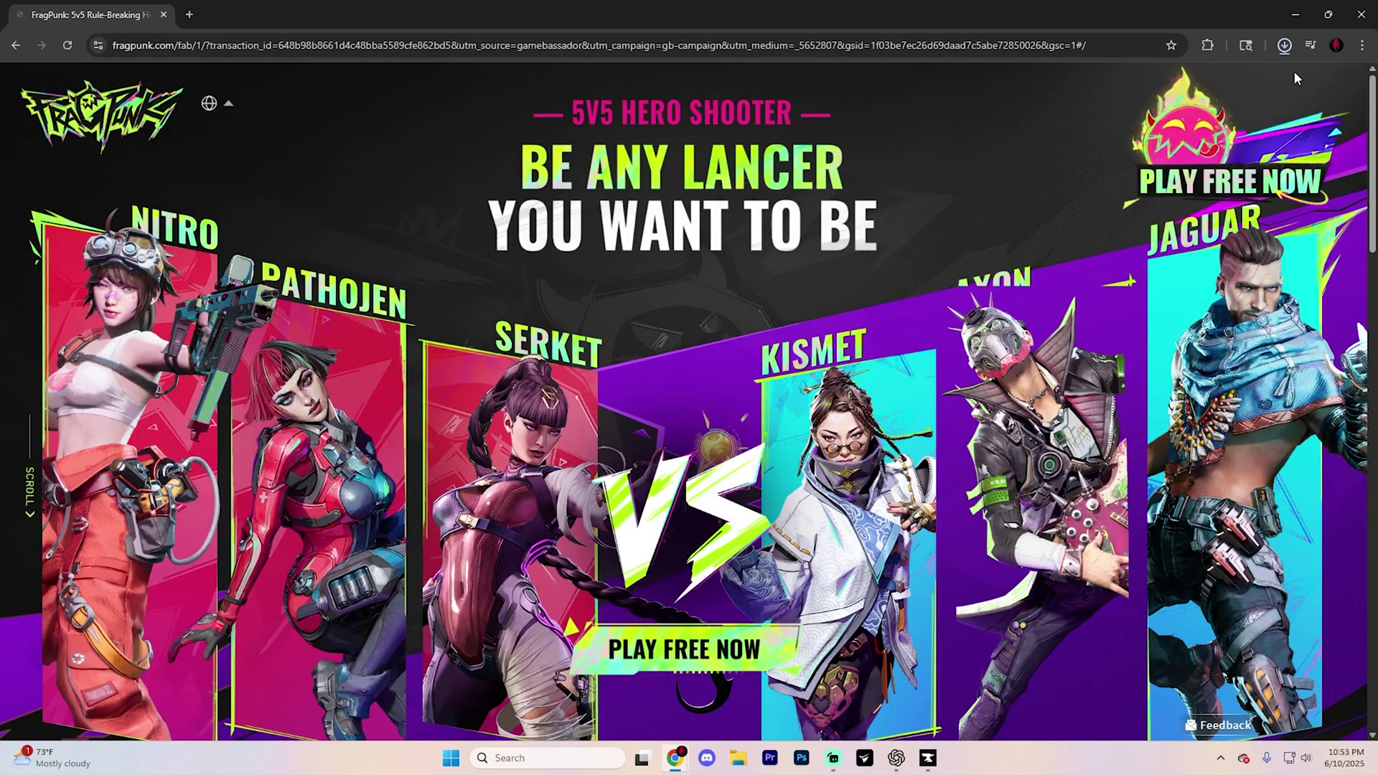
{"action": "left_click", "coordinate": [1284, 46]}
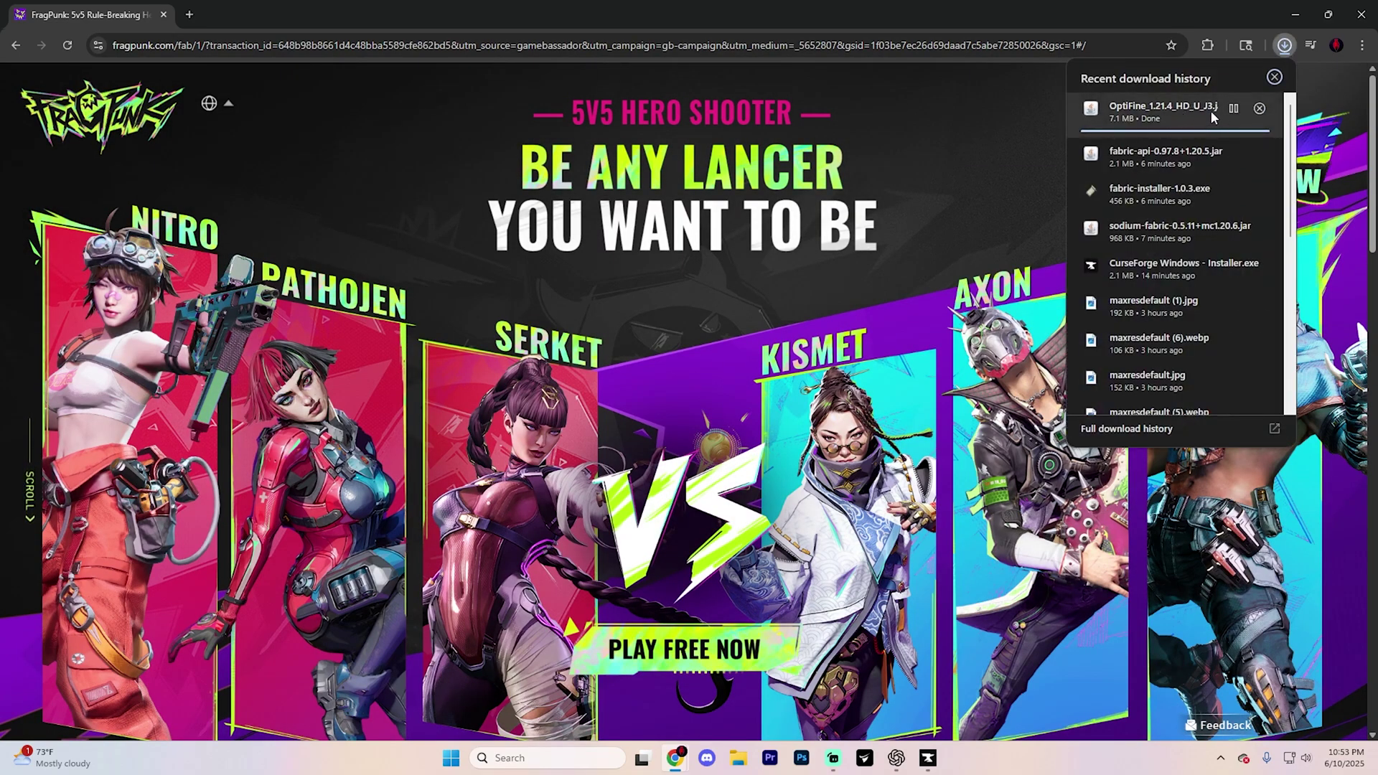
Search for "forge minecraft official site" in a new browser tab and open the Forge Files downloads page.
{"action": "left_click", "coordinate": [190, 14]}
{"action": "type", "text": "forge minecraft official site"}
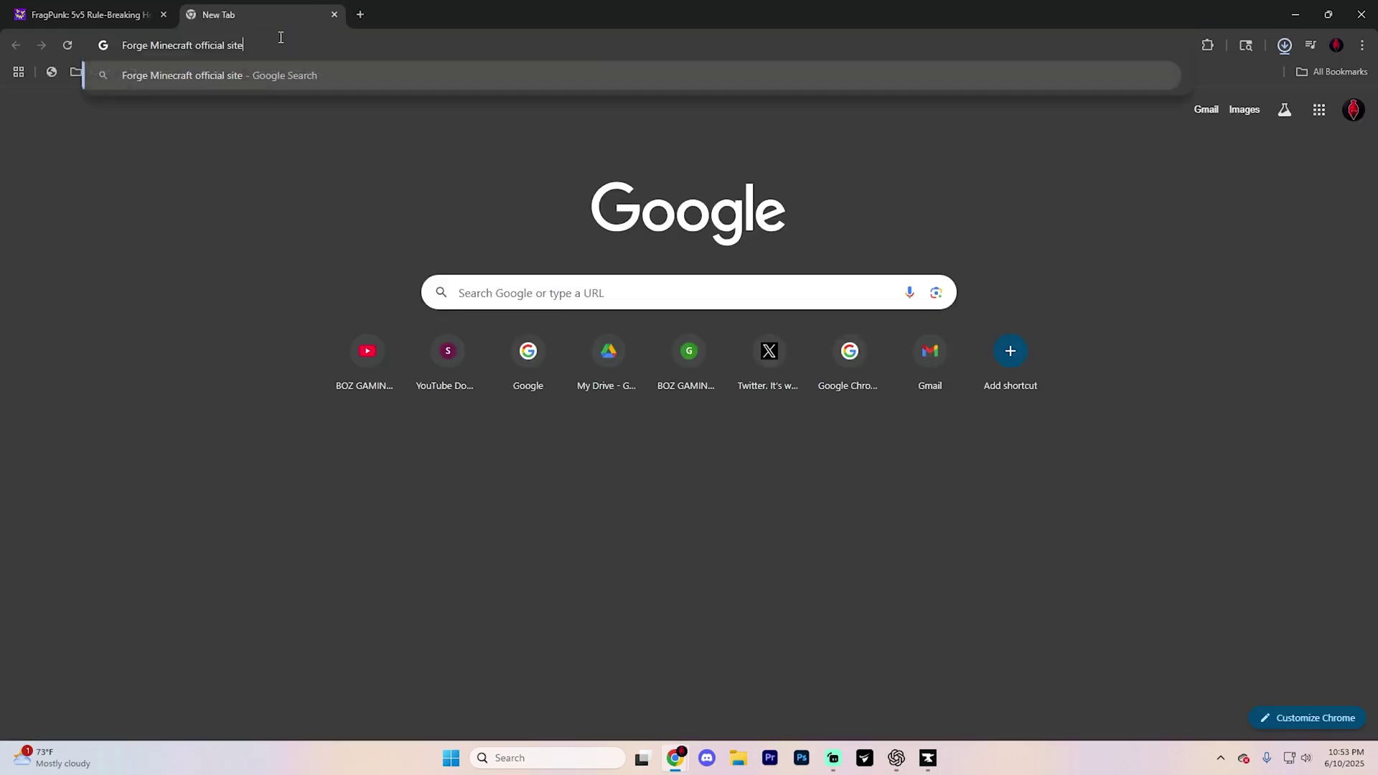
{"action": "key", "text": "Return"}
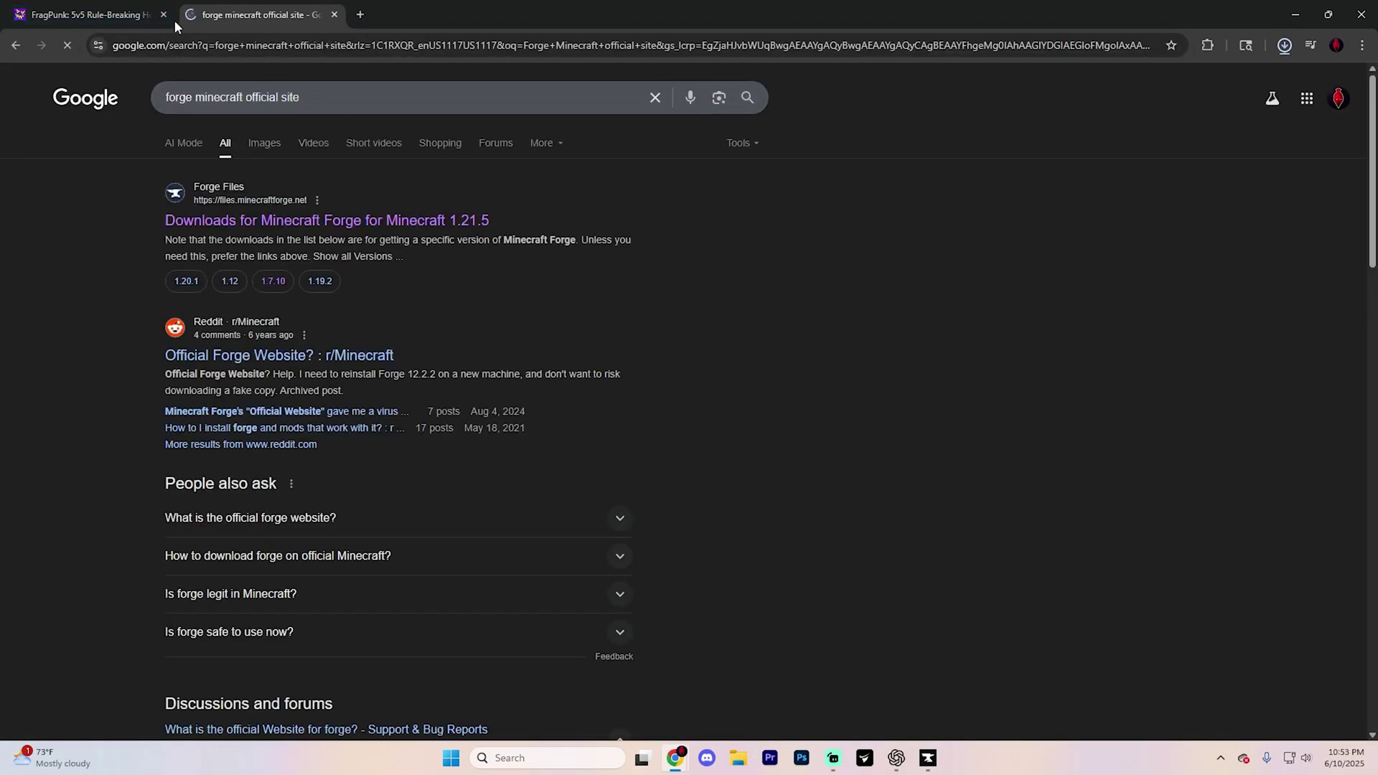
{"action": "left_click", "coordinate": [340, 223]}
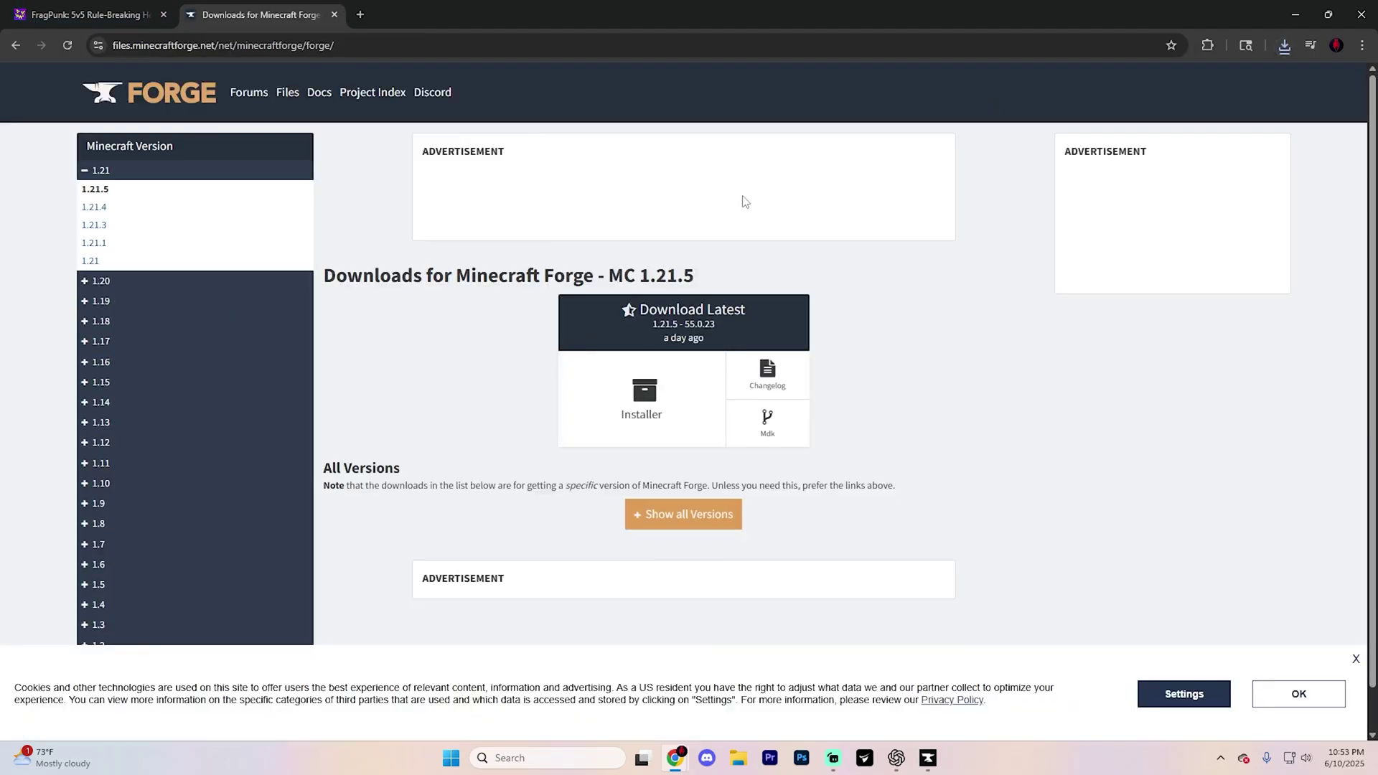
Download the latest Forge installer for Minecraft 1.21.4, version 54.1.3, skipping the advertisement, and check it in the download history.
{"action": "left_click", "coordinate": [1284, 46]}
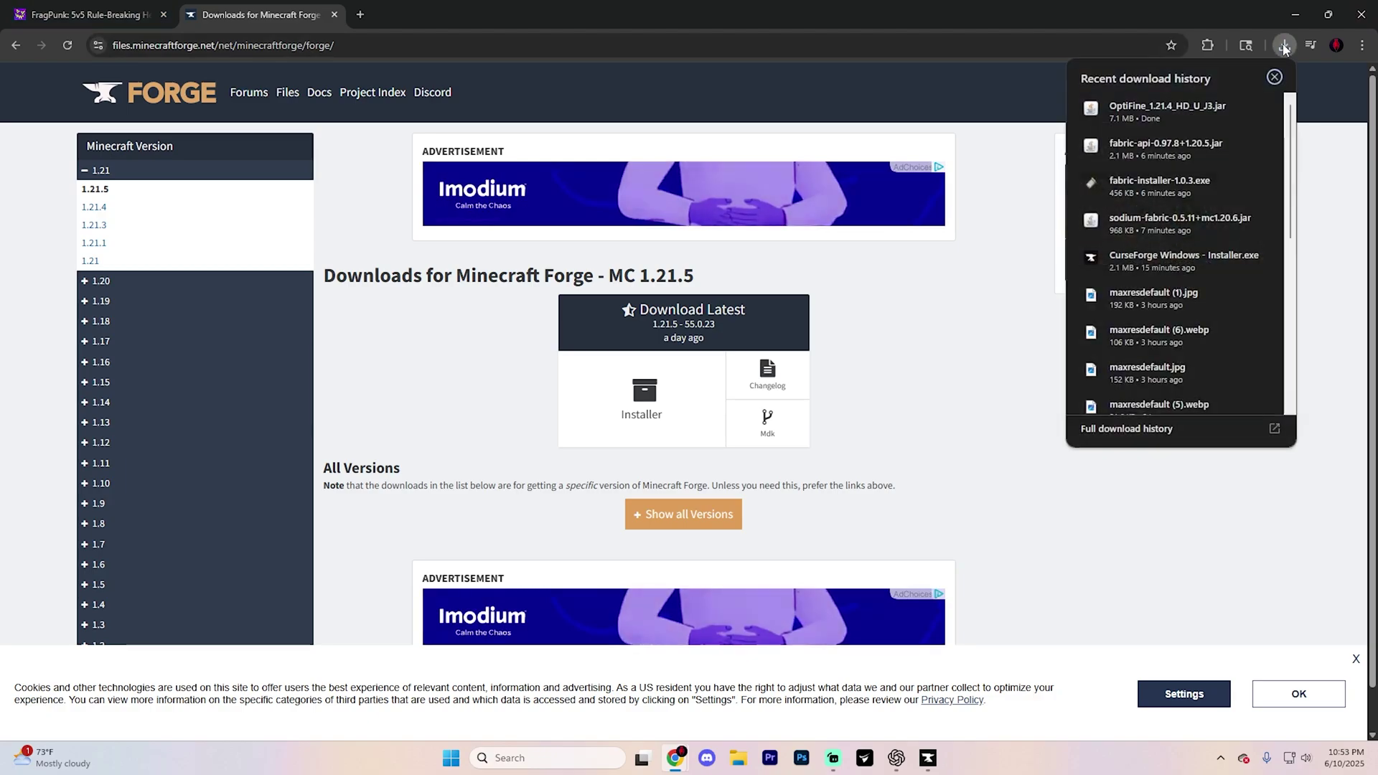
{"action": "left_click", "coordinate": [98, 209]}
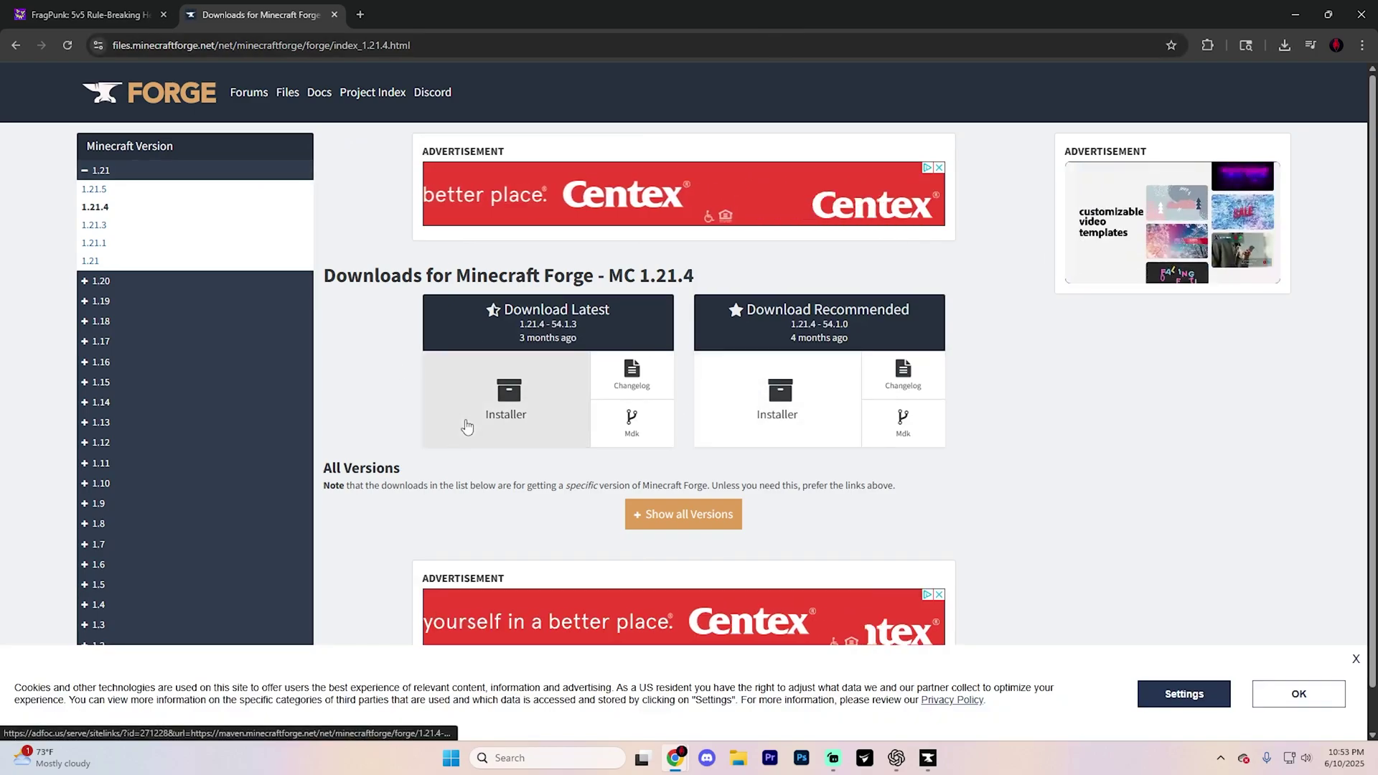
{"action": "left_click", "coordinate": [503, 415]}
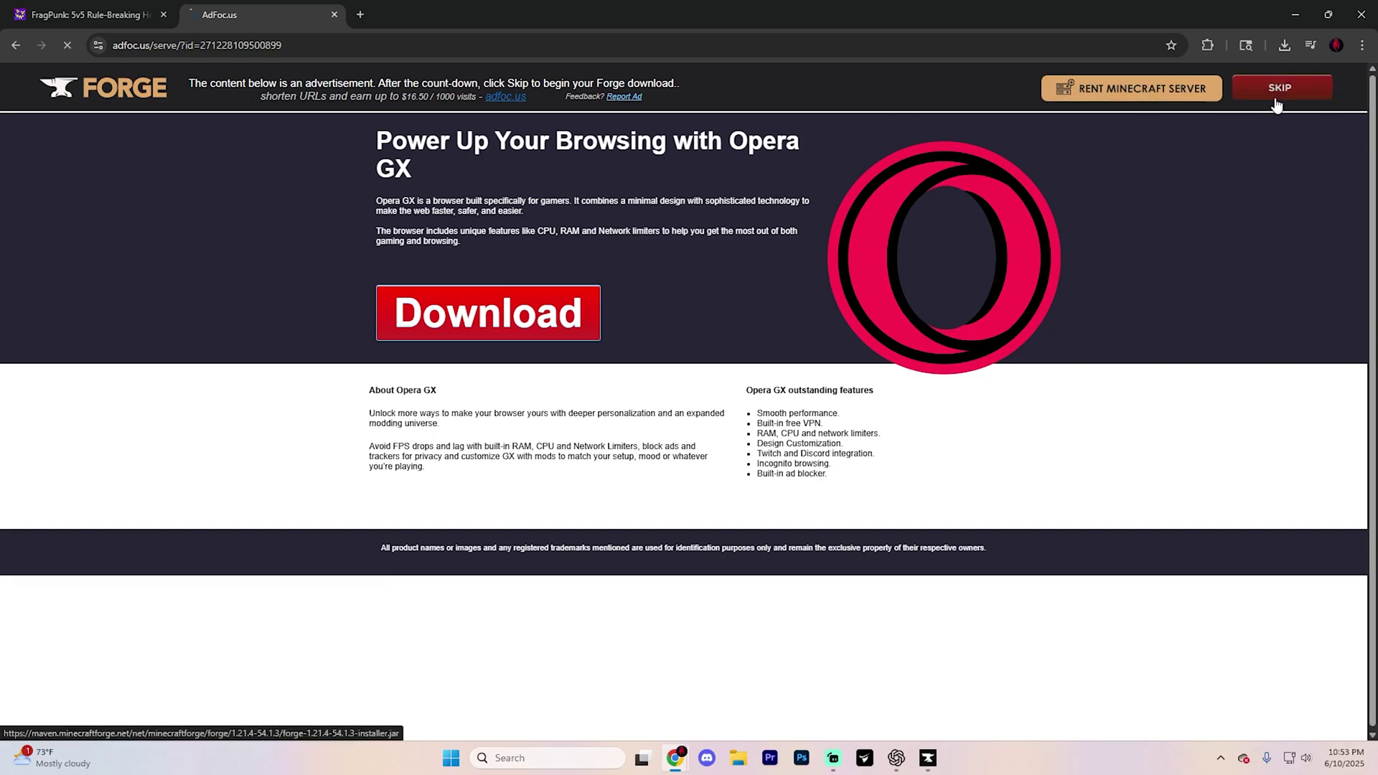
{"action": "left_click", "coordinate": [1275, 100]}
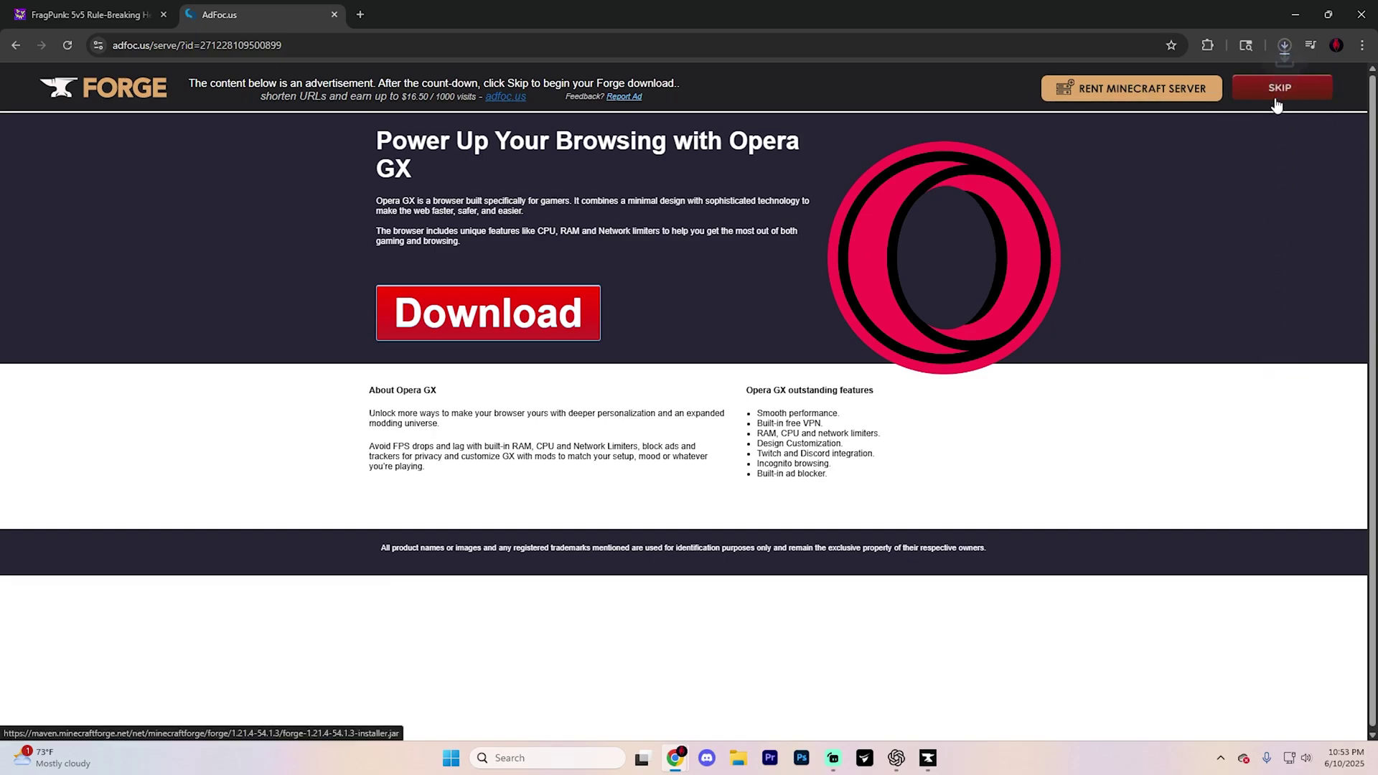
{"action": "left_click", "coordinate": [1284, 45]}
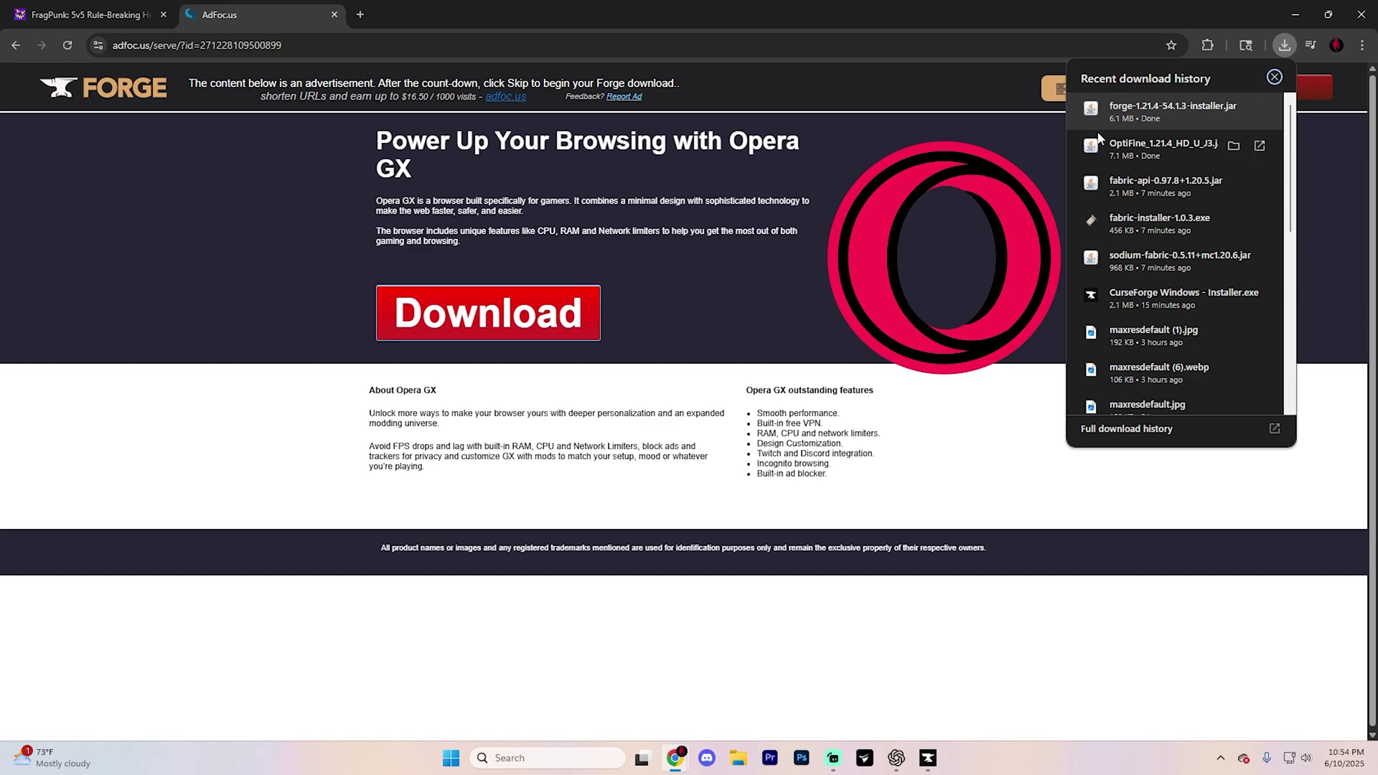
Search for "java download" in a new browser tab and open the Download Java page on java.com.
{"action": "left_click", "coordinate": [360, 14]}
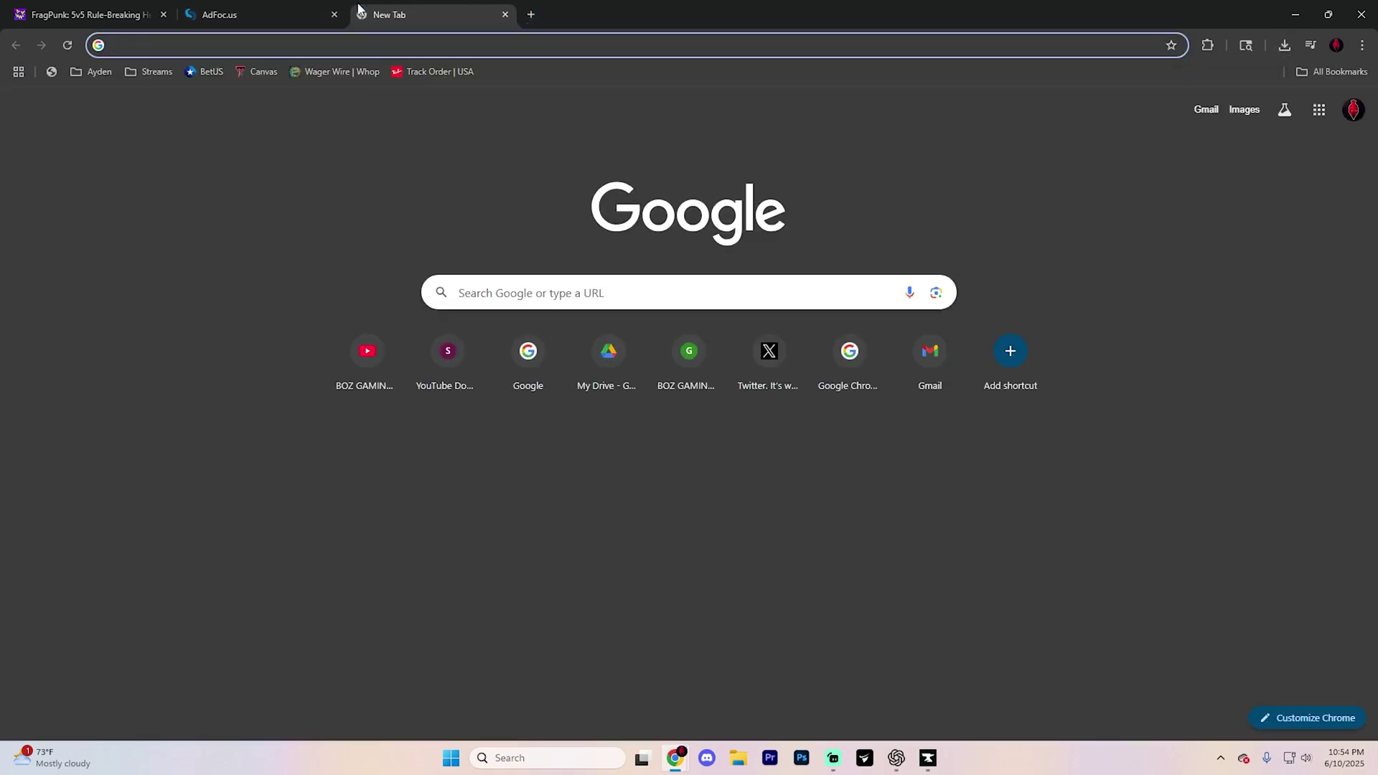
{"action": "type", "text": "java download"}
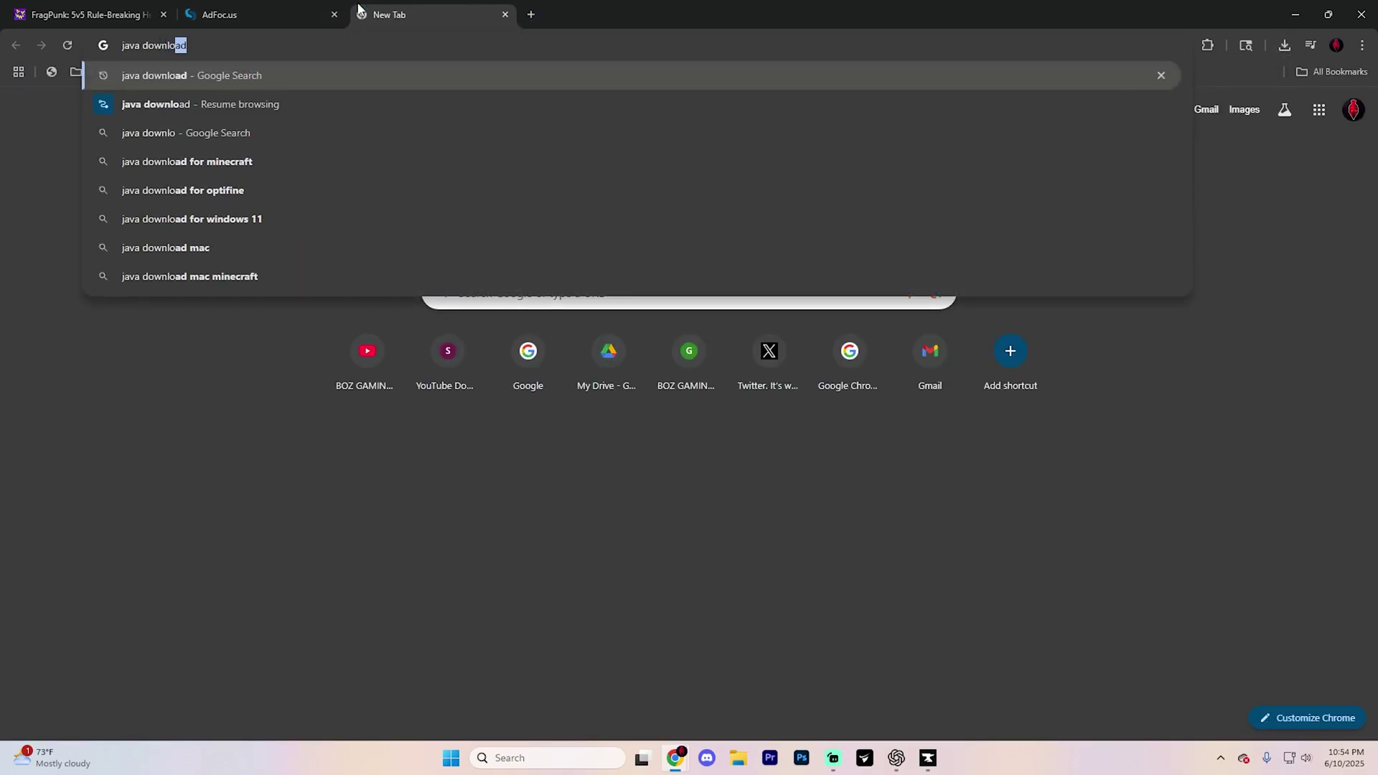
{"action": "key", "text": "Return"}
{"action": "left_click", "coordinate": [225, 245]}
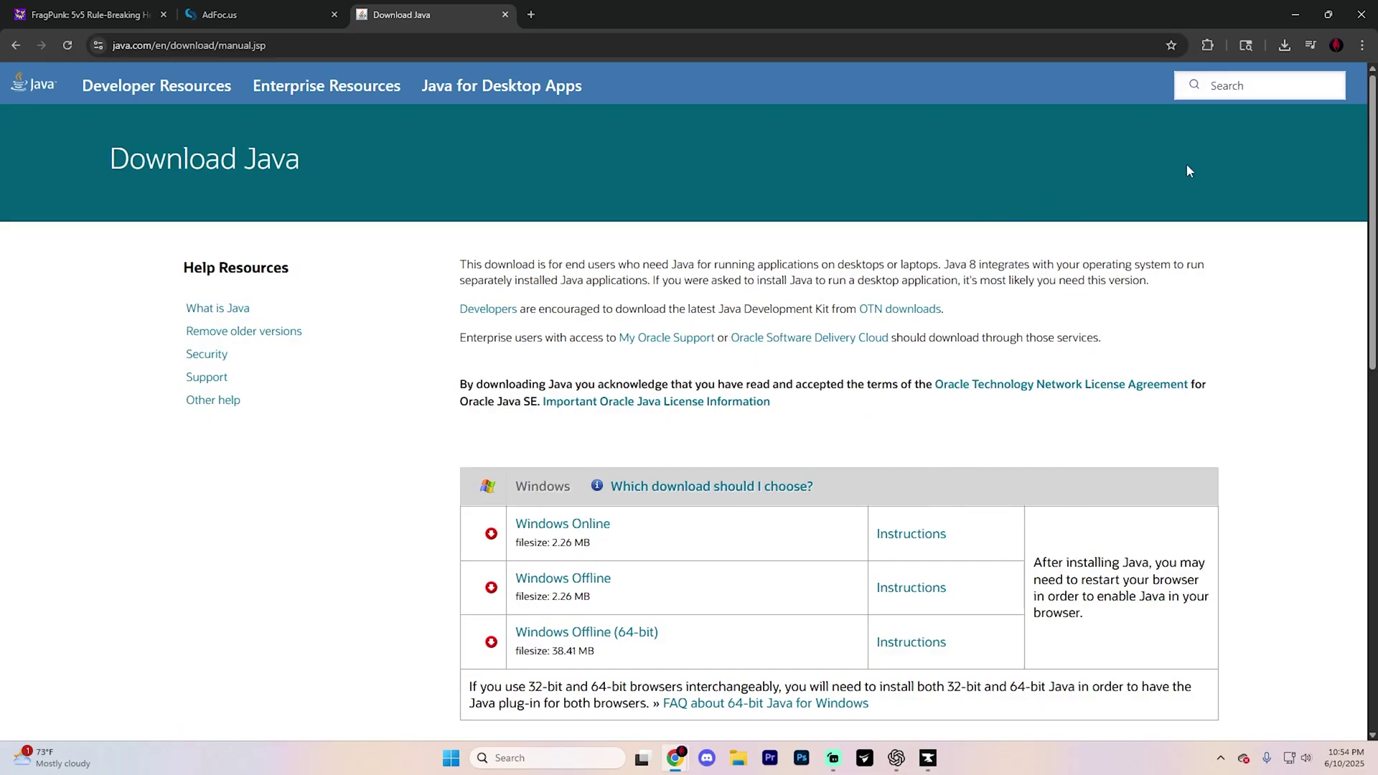
Run the downloaded forge-1.21.4-54.1.3 installer and install the Forge client into the default .minecraft folder.
{"action": "left_click", "coordinate": [1284, 45]}
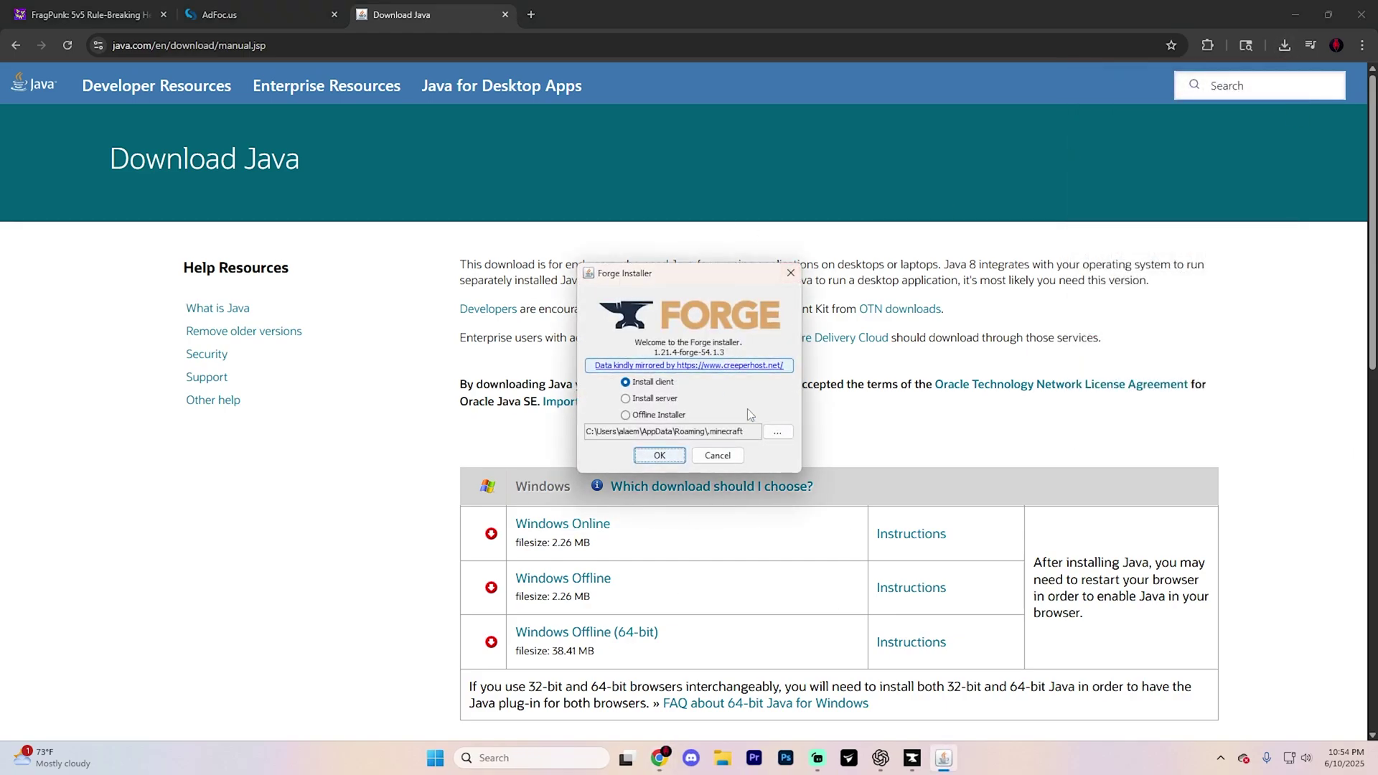
{"action": "left_click", "coordinate": [658, 456]}
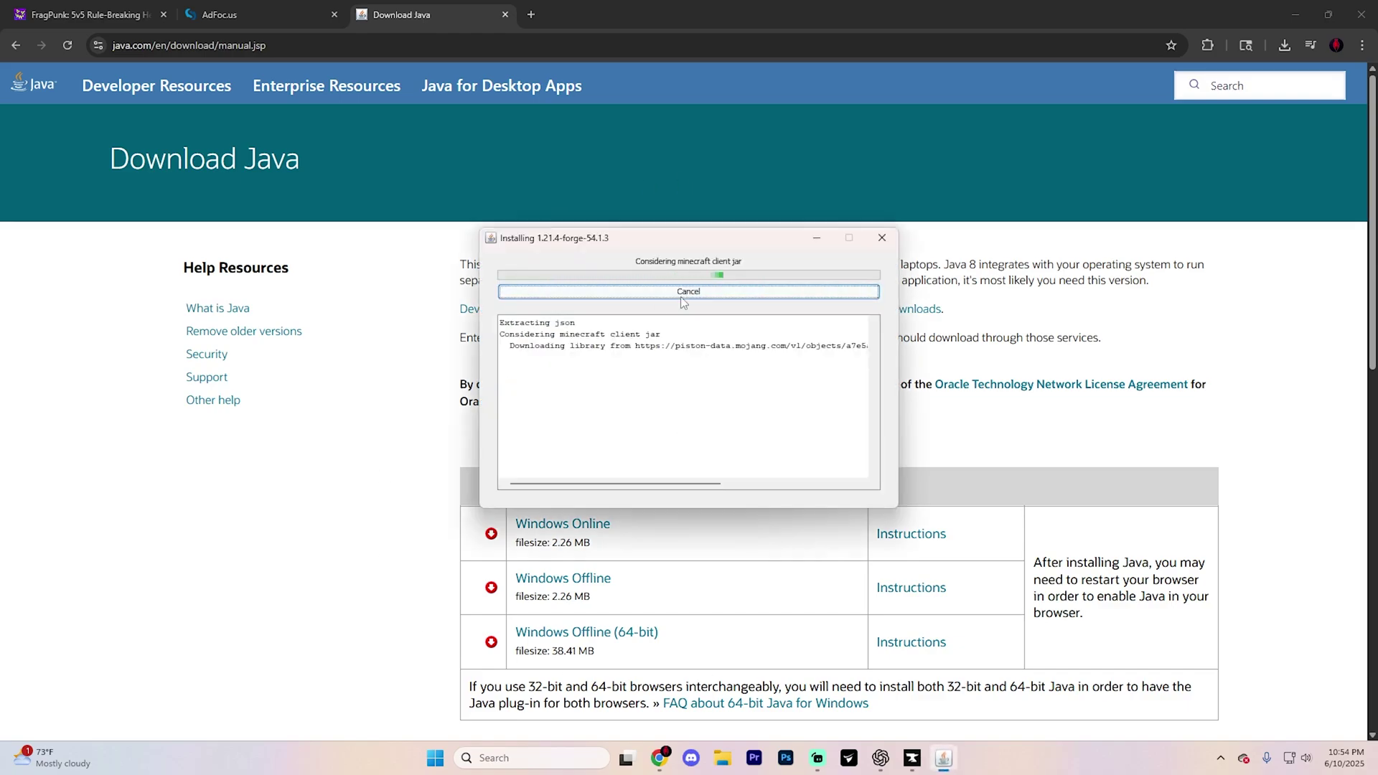
{"action": "left_click_drag", "start_coordinate": [718, 237], "coordinate": [764, 225]}
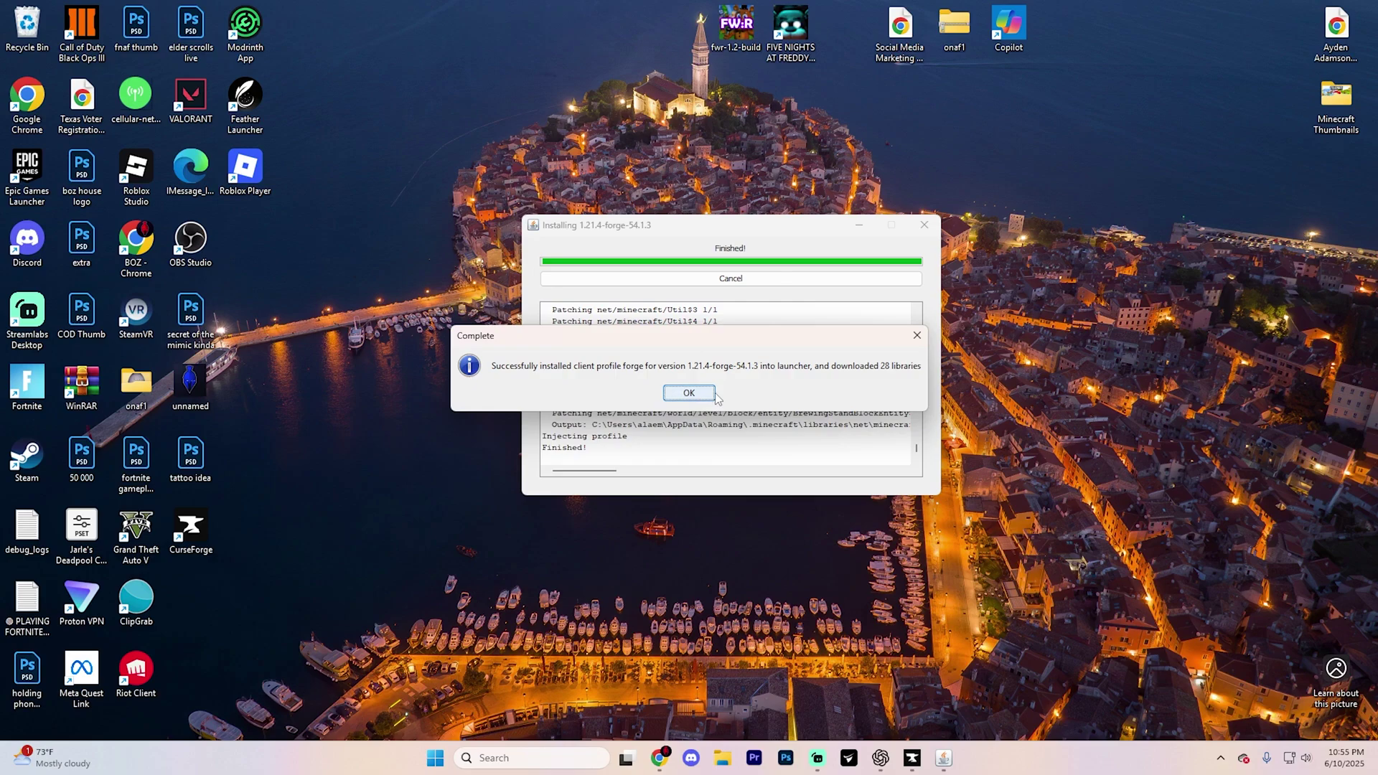
{"action": "left_click", "coordinate": [699, 393]}
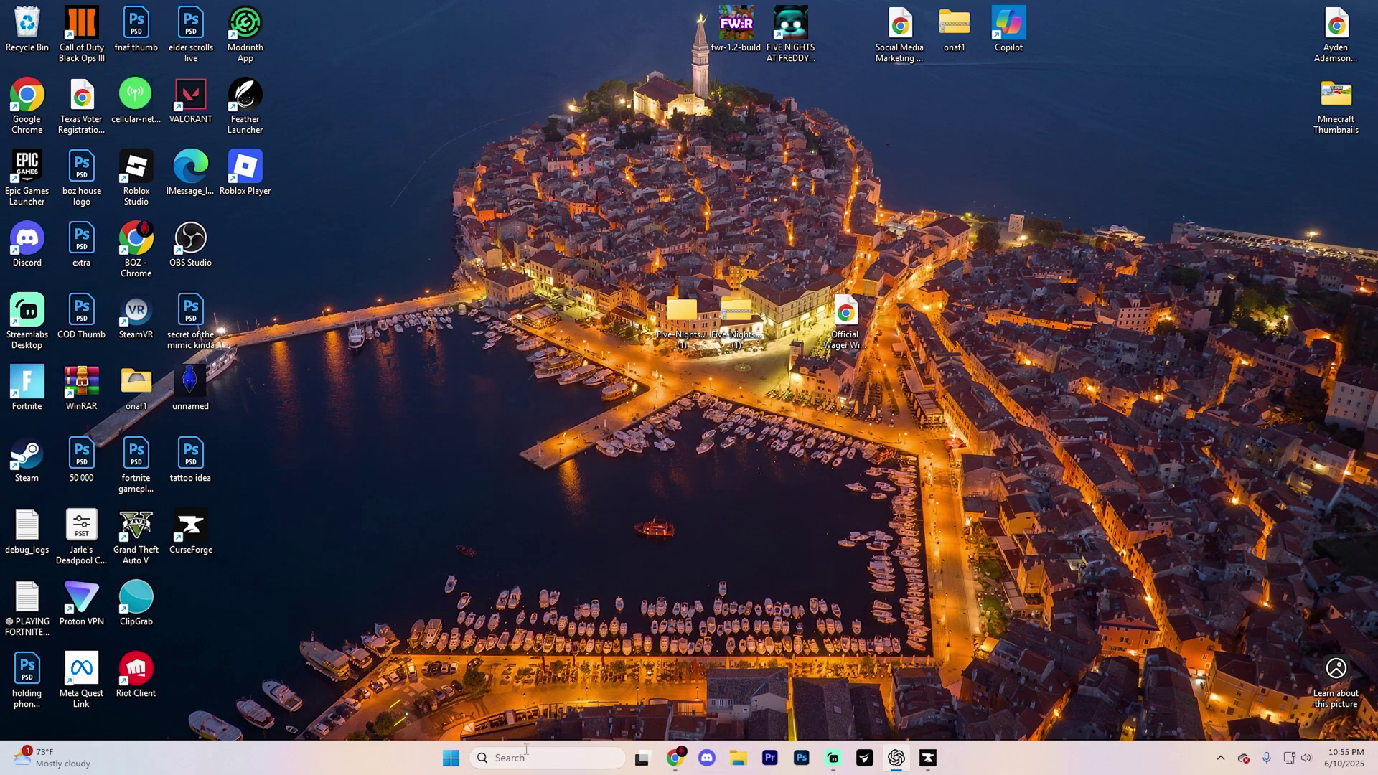
Launch the Minecraft Launcher and show the Java Edition installations.
{"action": "left_click", "coordinate": [545, 758]}
{"action": "type", "text": "mi"}
{"action": "key", "text": "Return"}
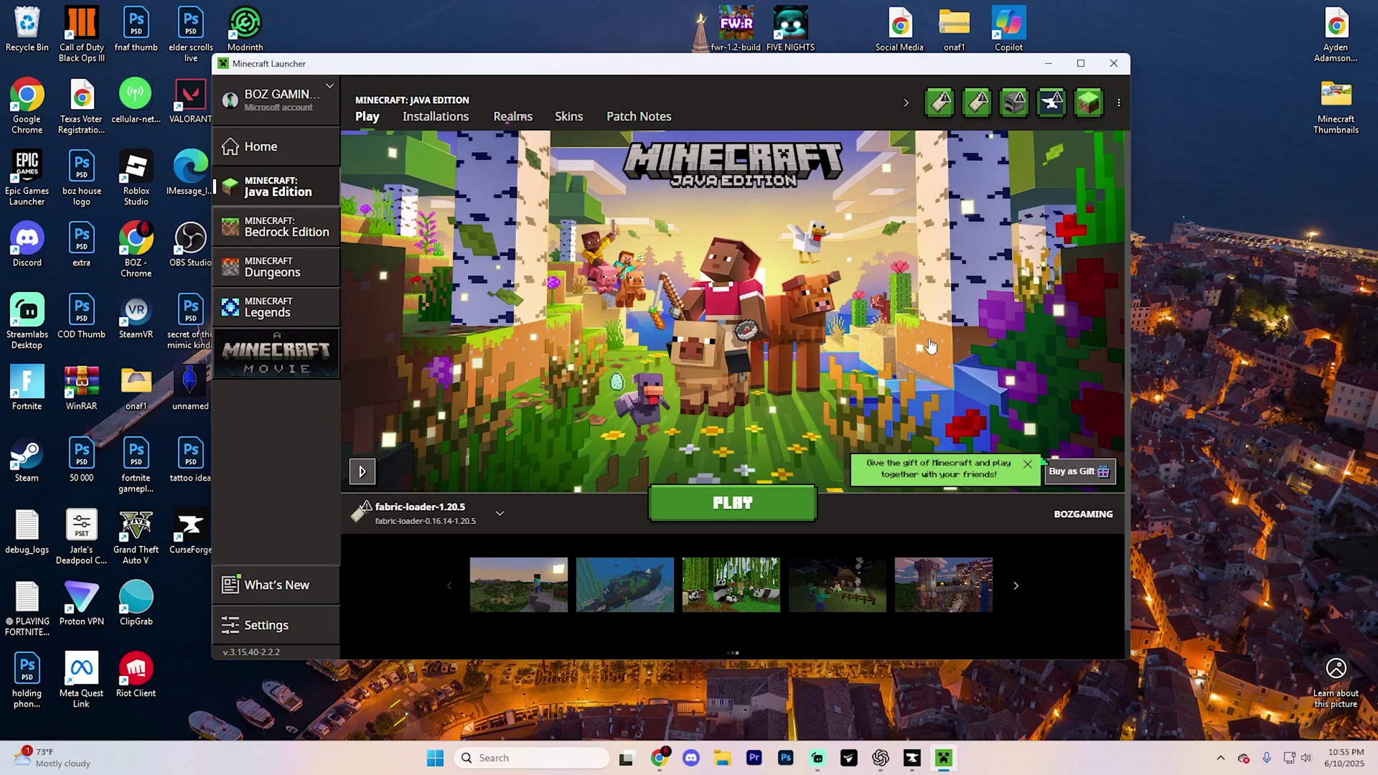
{"action": "left_click", "coordinate": [433, 122]}
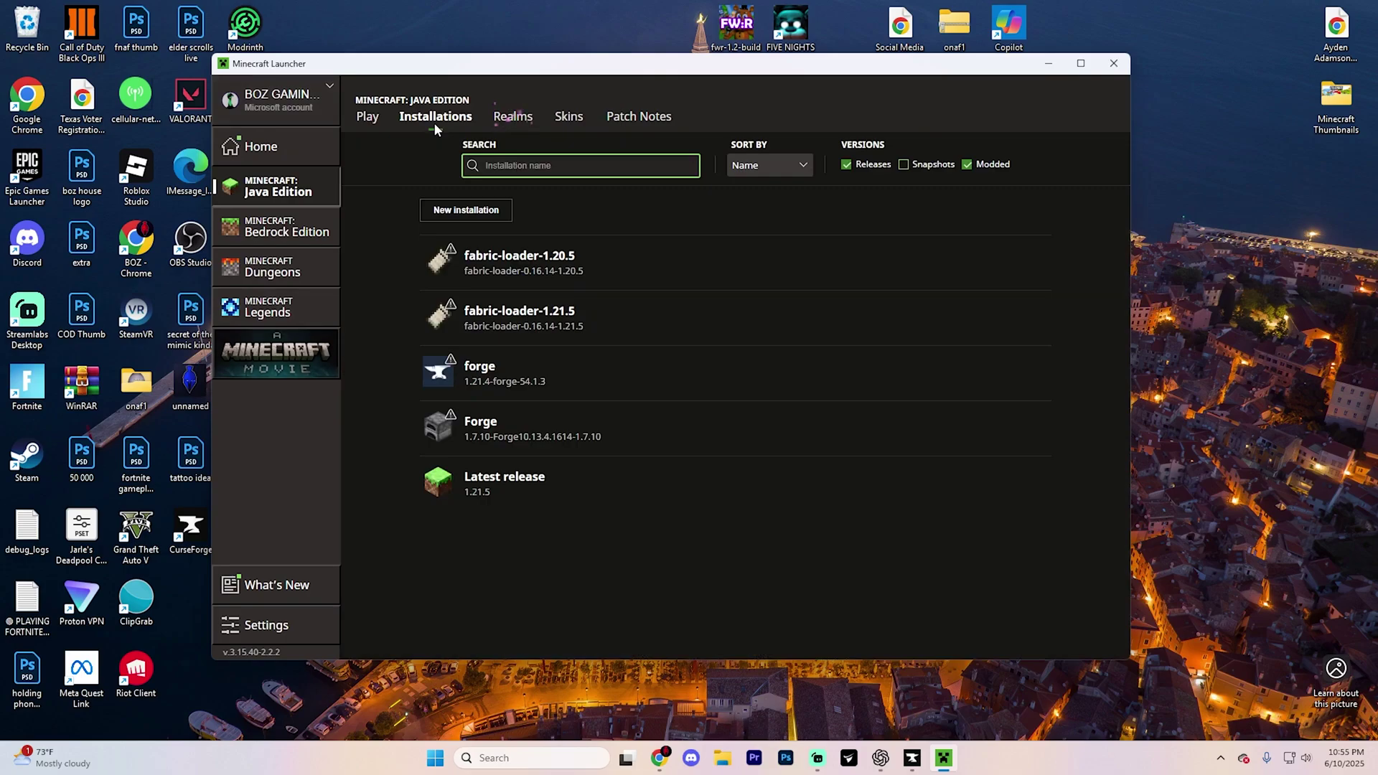
Open the folder of the 1.21.4-forge-54.1.3 installation and go into its mods folder.
{"action": "mouse_move", "coordinate": [668, 396]}
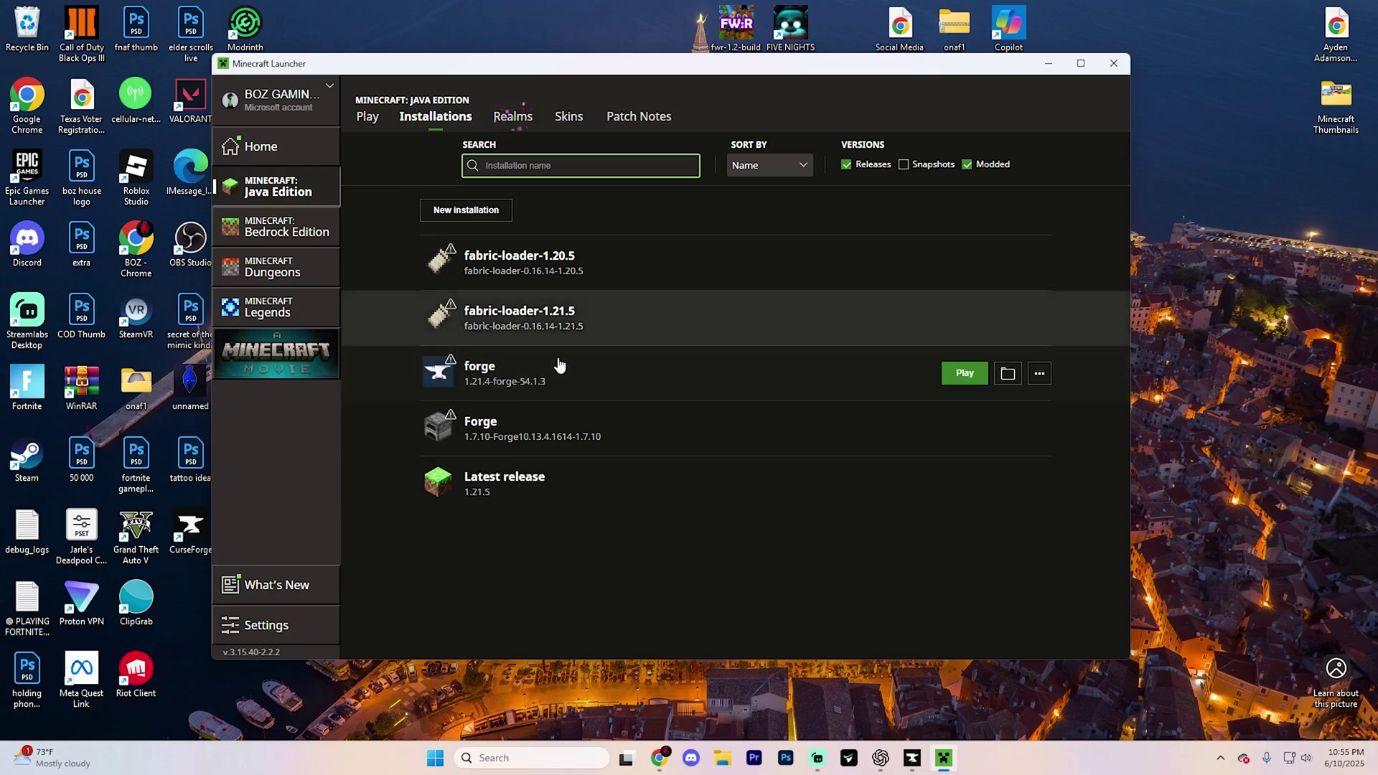
{"action": "left_click", "coordinate": [1006, 373]}
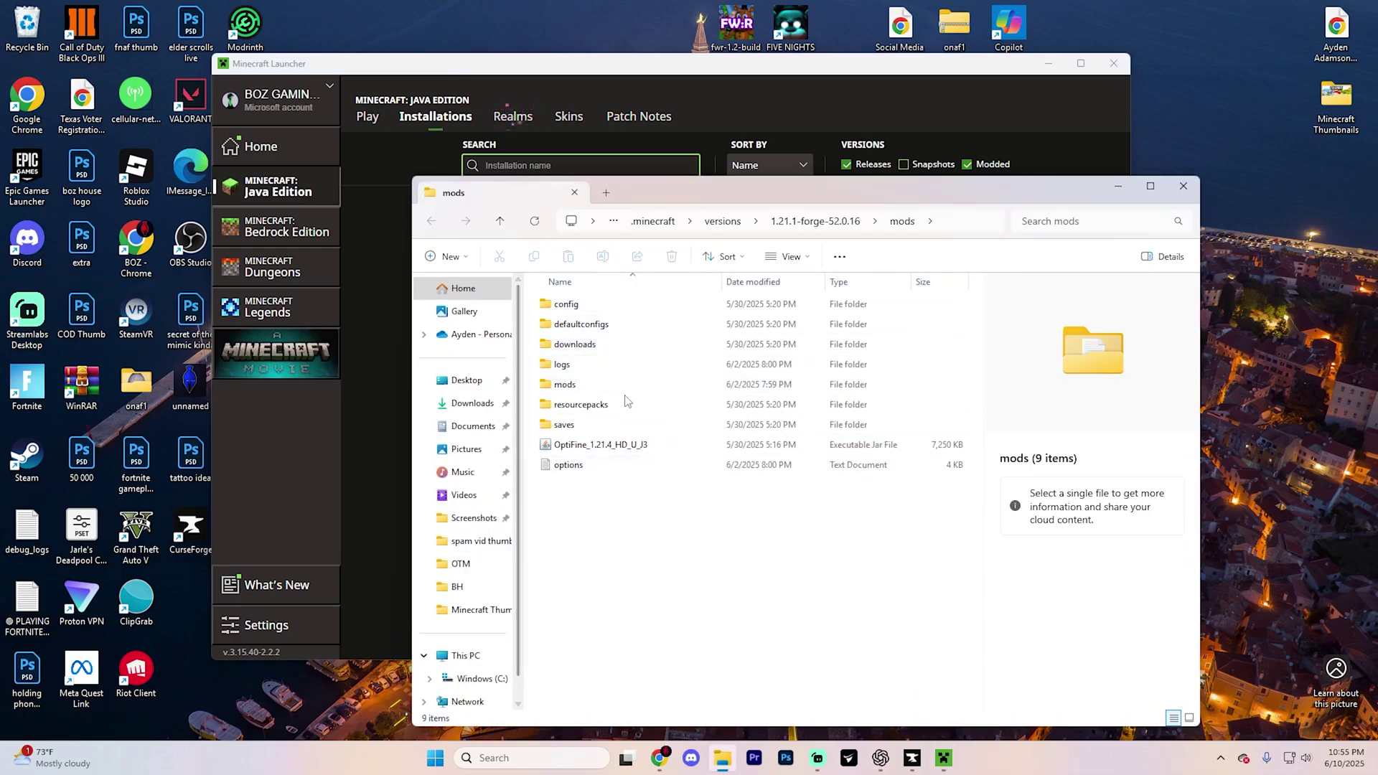
{"action": "double_click", "coordinate": [565, 385]}
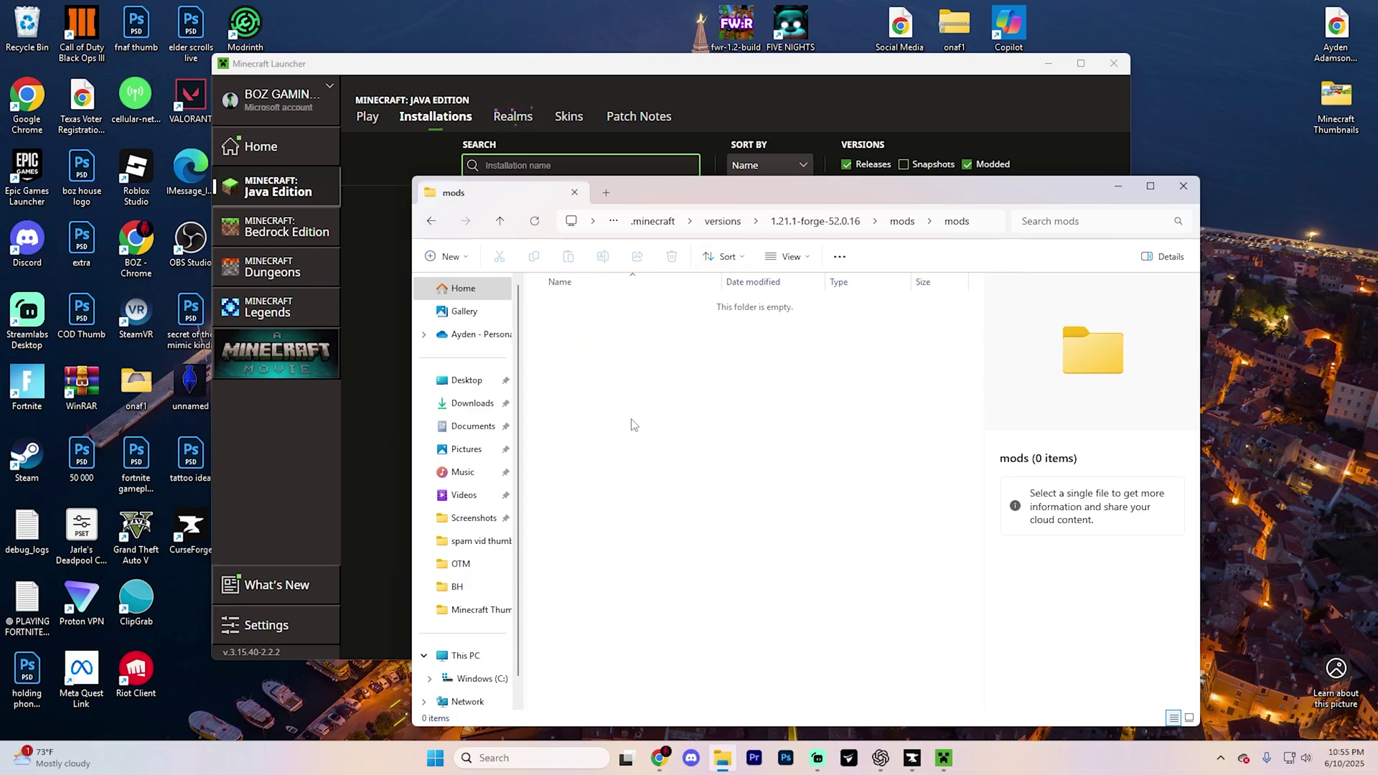
{"action": "left_click_drag", "start_coordinate": [750, 195], "coordinate": [504, 127]}
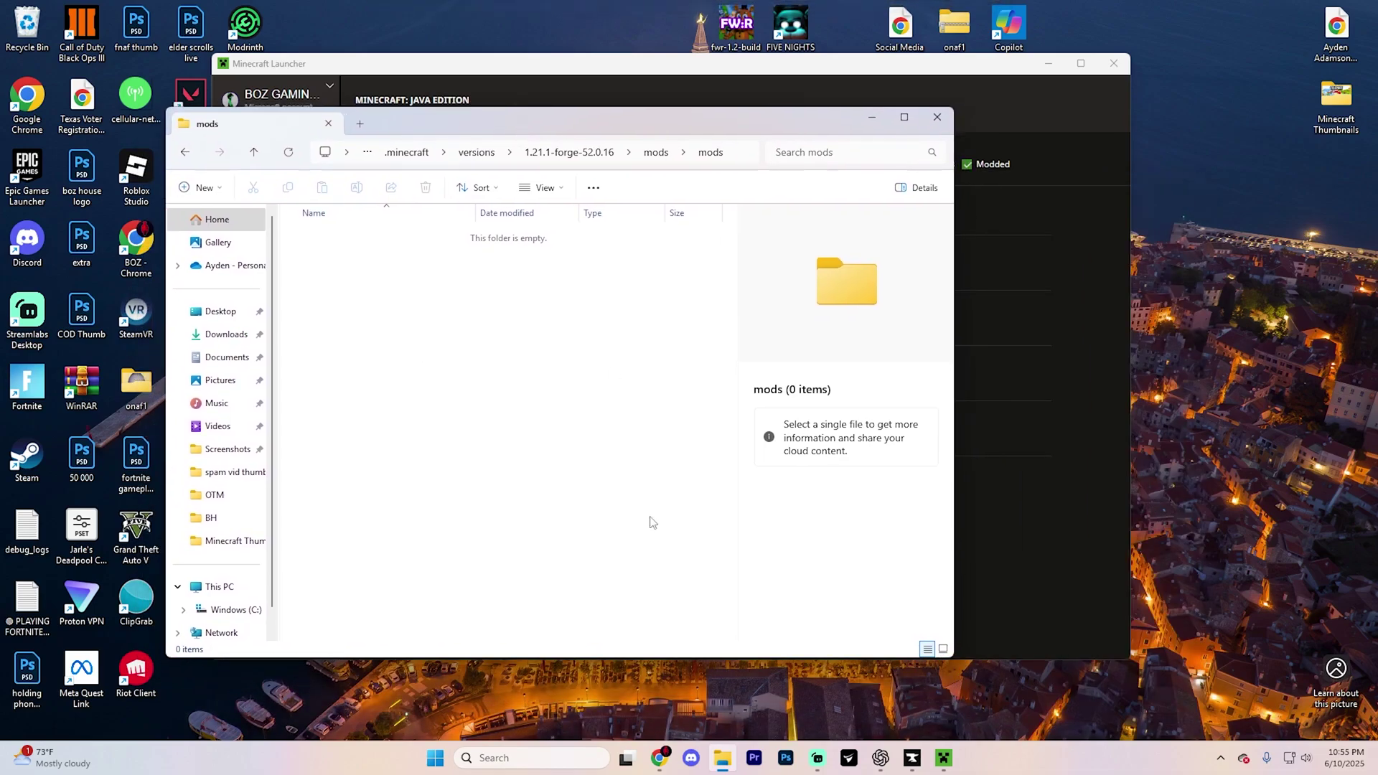
Open the Downloads folder in a second File Explorer window and place it beside the mods window.
{"action": "right_click", "coordinate": [723, 759]}
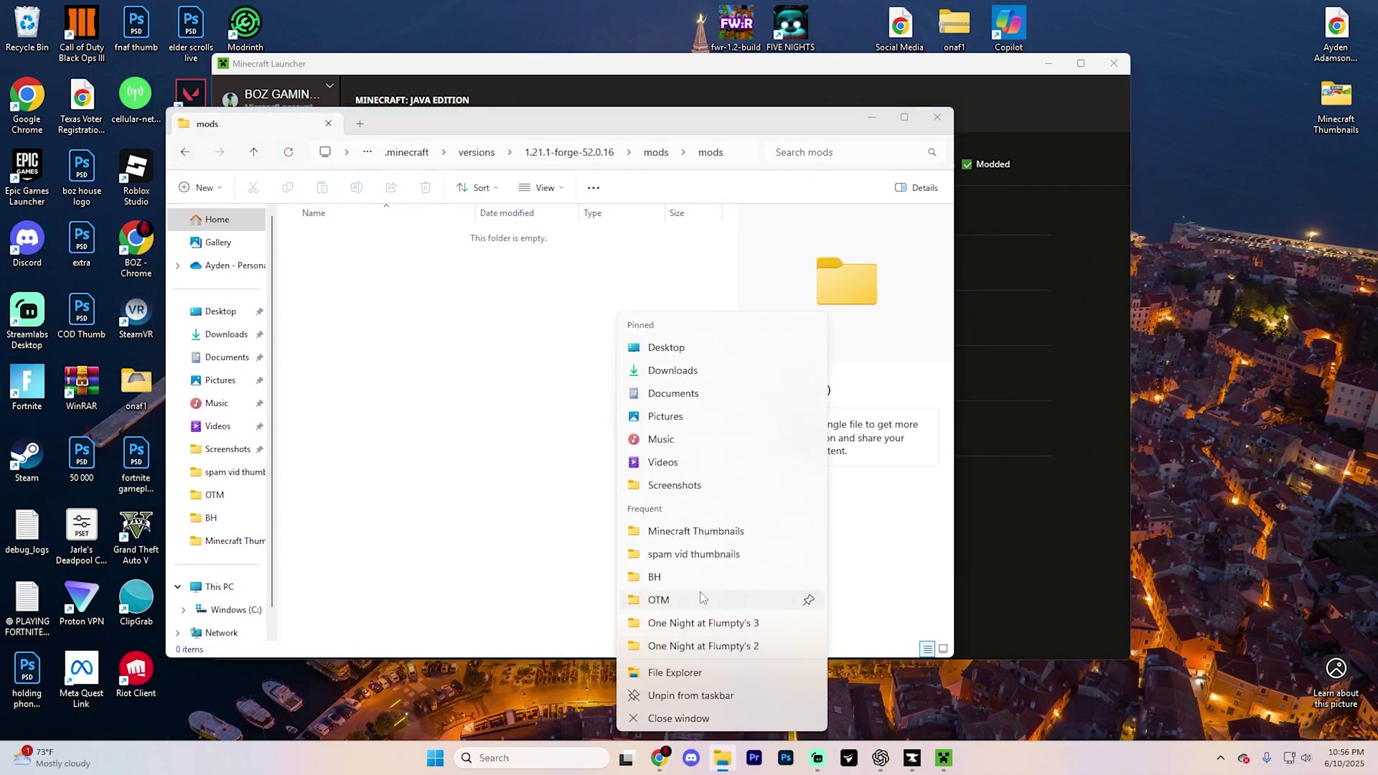
{"action": "left_click", "coordinate": [707, 665]}
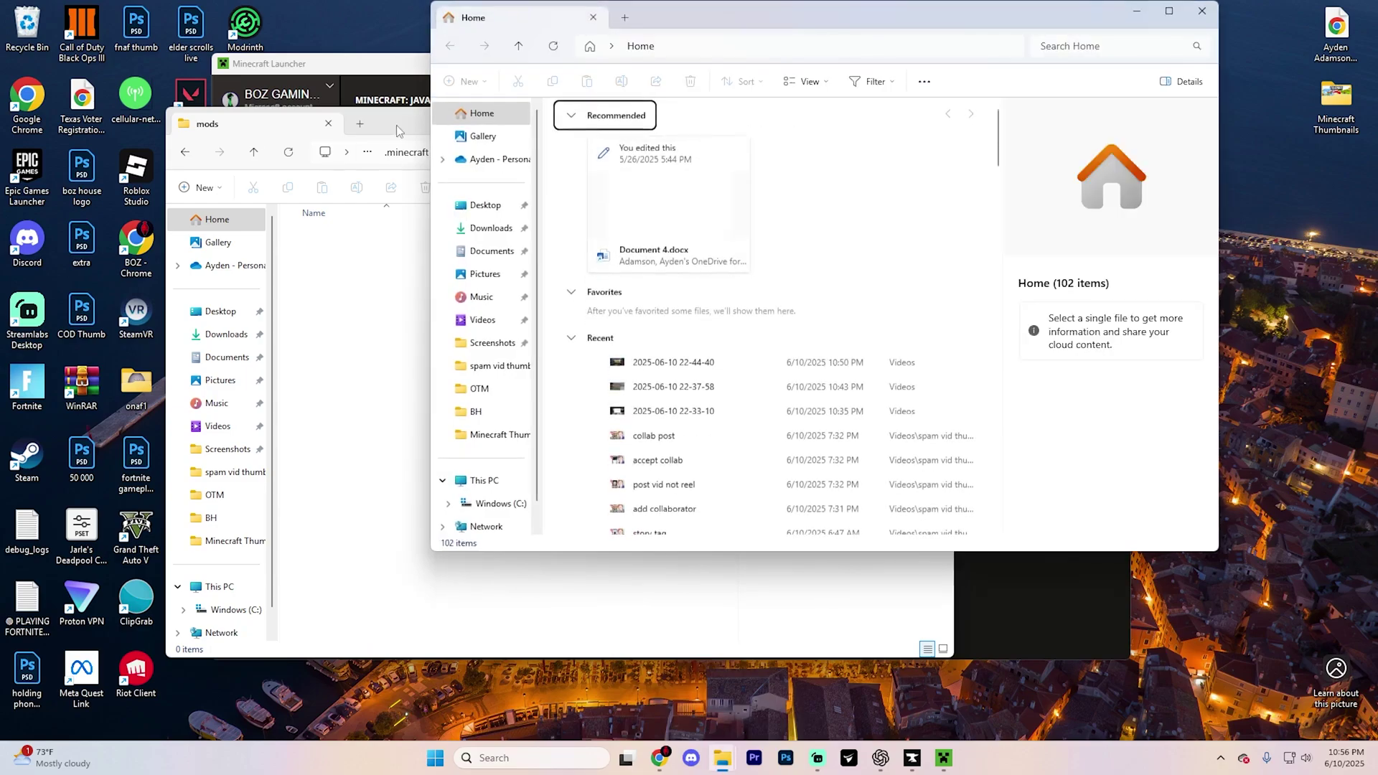
{"action": "left_click", "coordinate": [491, 227]}
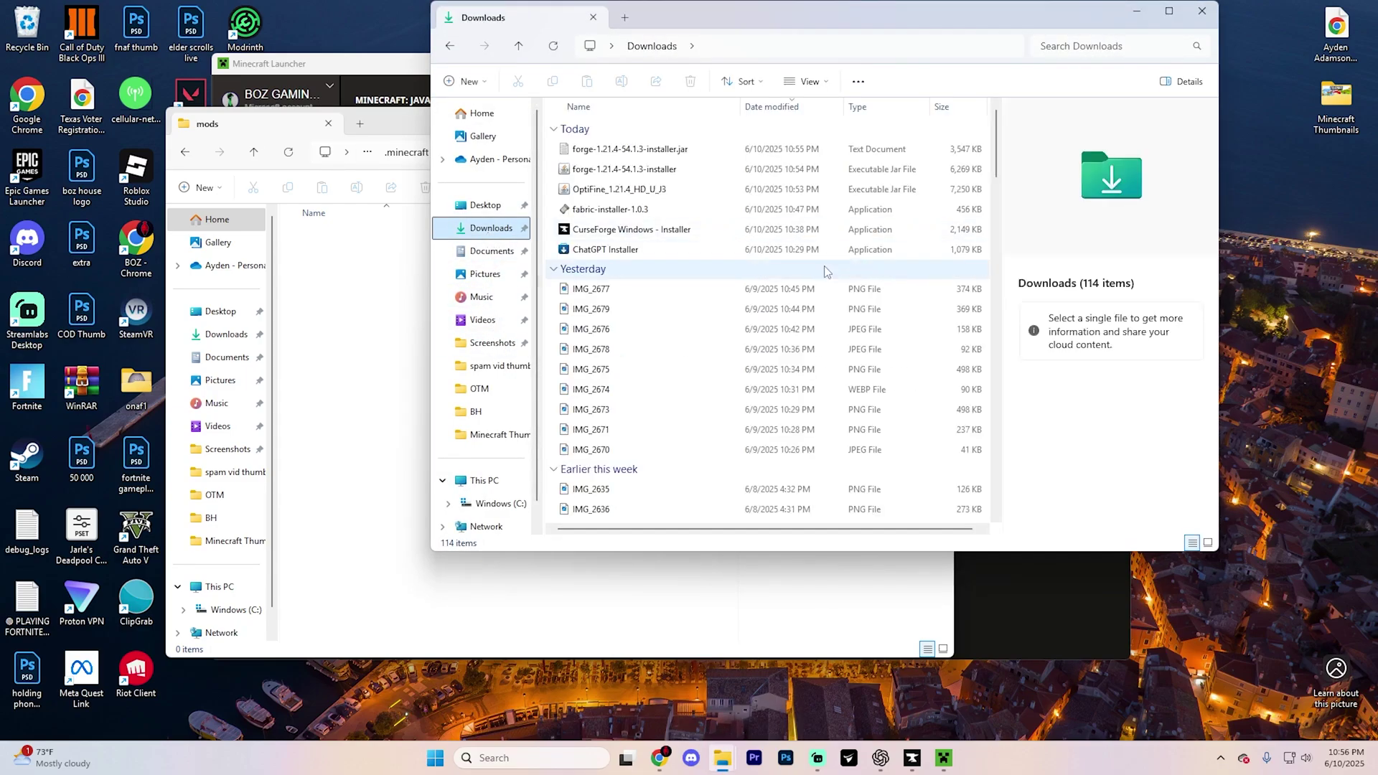
{"action": "left_click_drag", "start_coordinate": [667, 17], "coordinate": [841, 57]}
Move the OptiFine_1.21.4_HD_U_J3 file from Downloads into the mods folder and close the mods window.
{"action": "left_click", "coordinate": [841, 231]}
{"action": "left_click_drag", "start_coordinate": [841, 233], "coordinate": [466, 295]}
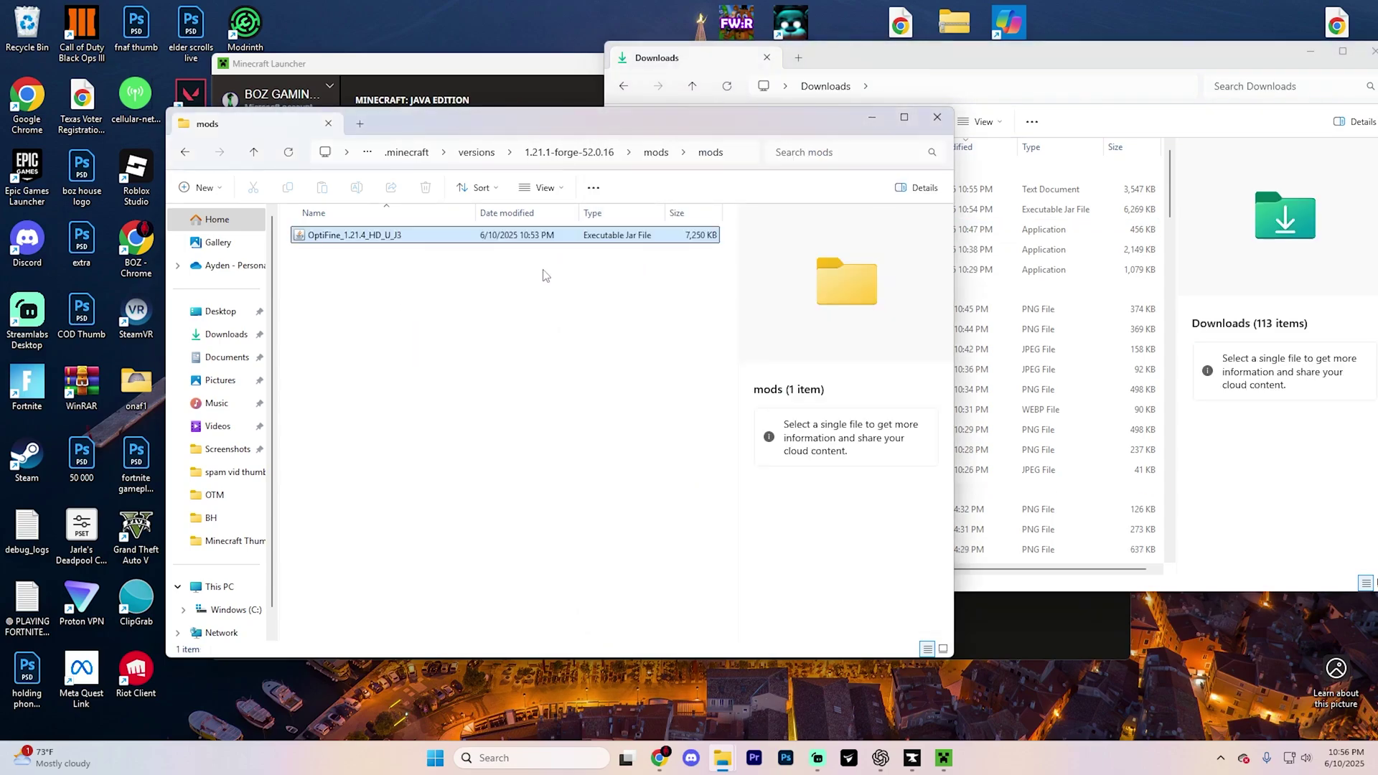
{"action": "left_click", "coordinate": [937, 117]}
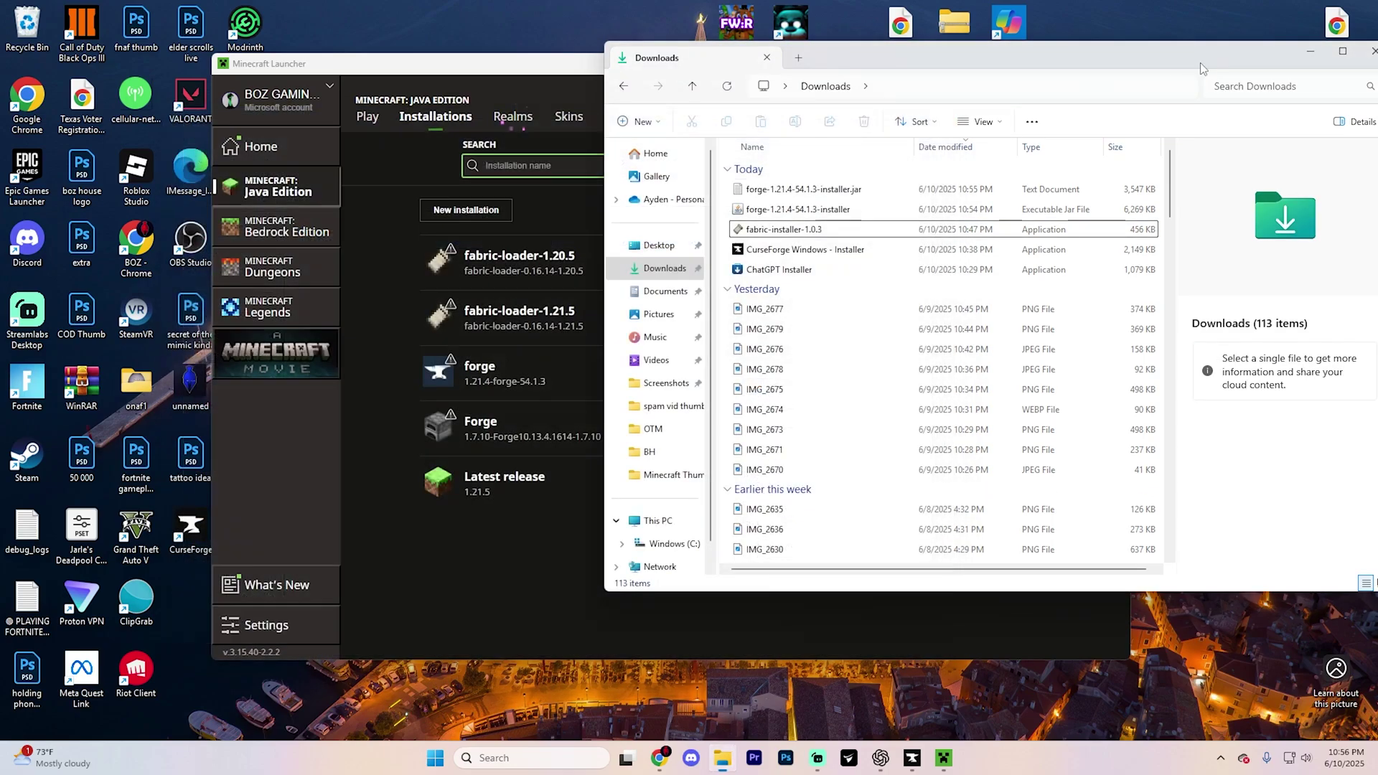
Put away the Downloads window and choose the forge 1.21.4-forge-54.1.3 installation on the Java Edition play page of the Minecraft Launcher.
{"action": "left_click_drag", "start_coordinate": [1148, 58], "coordinate": [881, 137]}
{"action": "left_click", "coordinate": [1088, 149]}
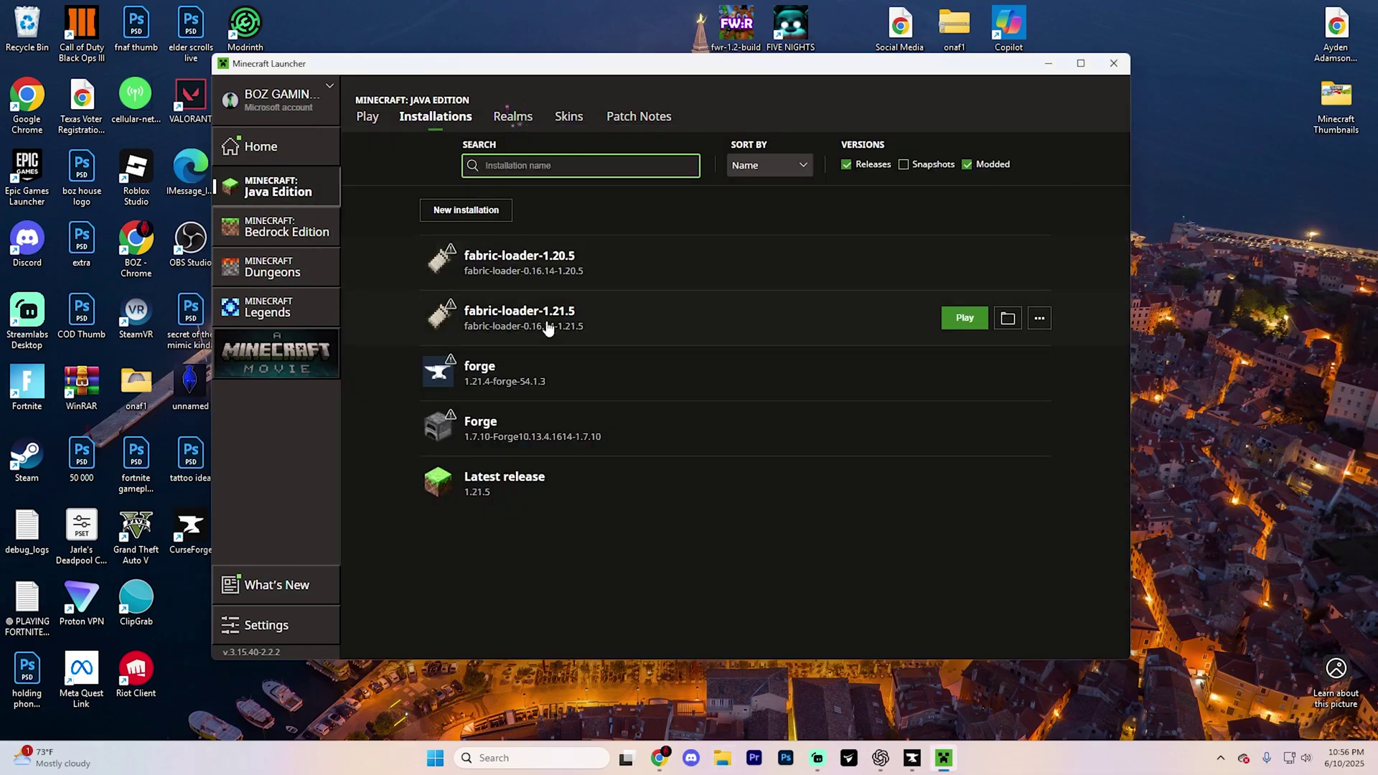
{"action": "left_click", "coordinate": [367, 117]}
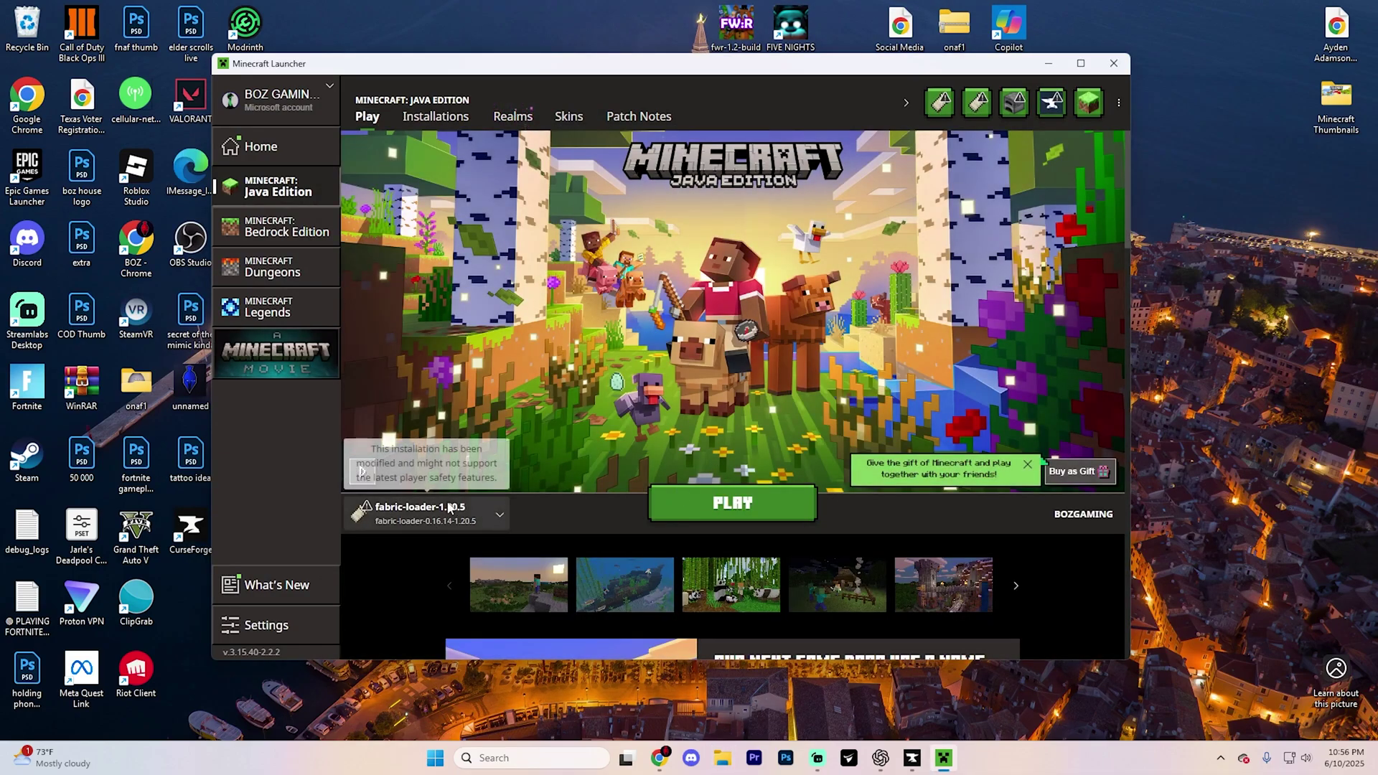
{"action": "left_click", "coordinate": [470, 513]}
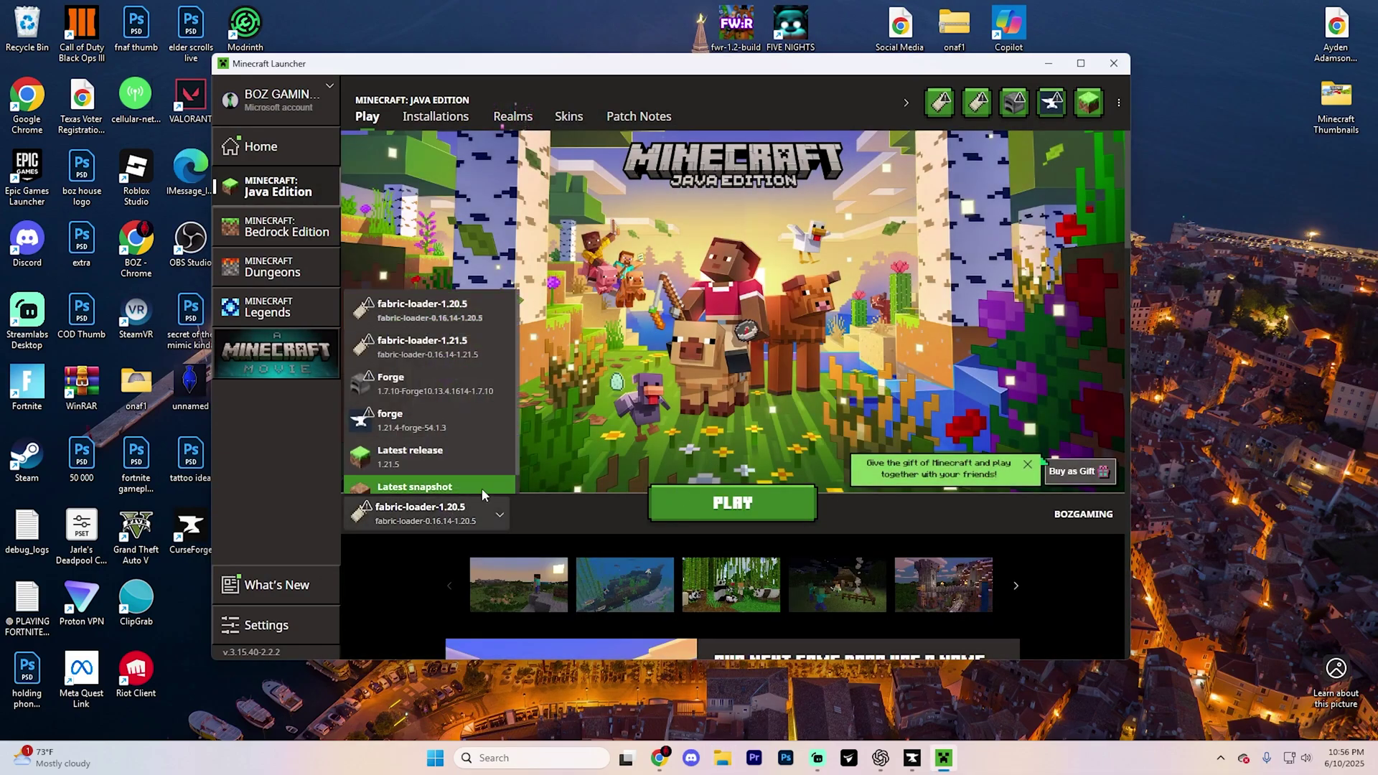
{"action": "left_click", "coordinate": [452, 432]}
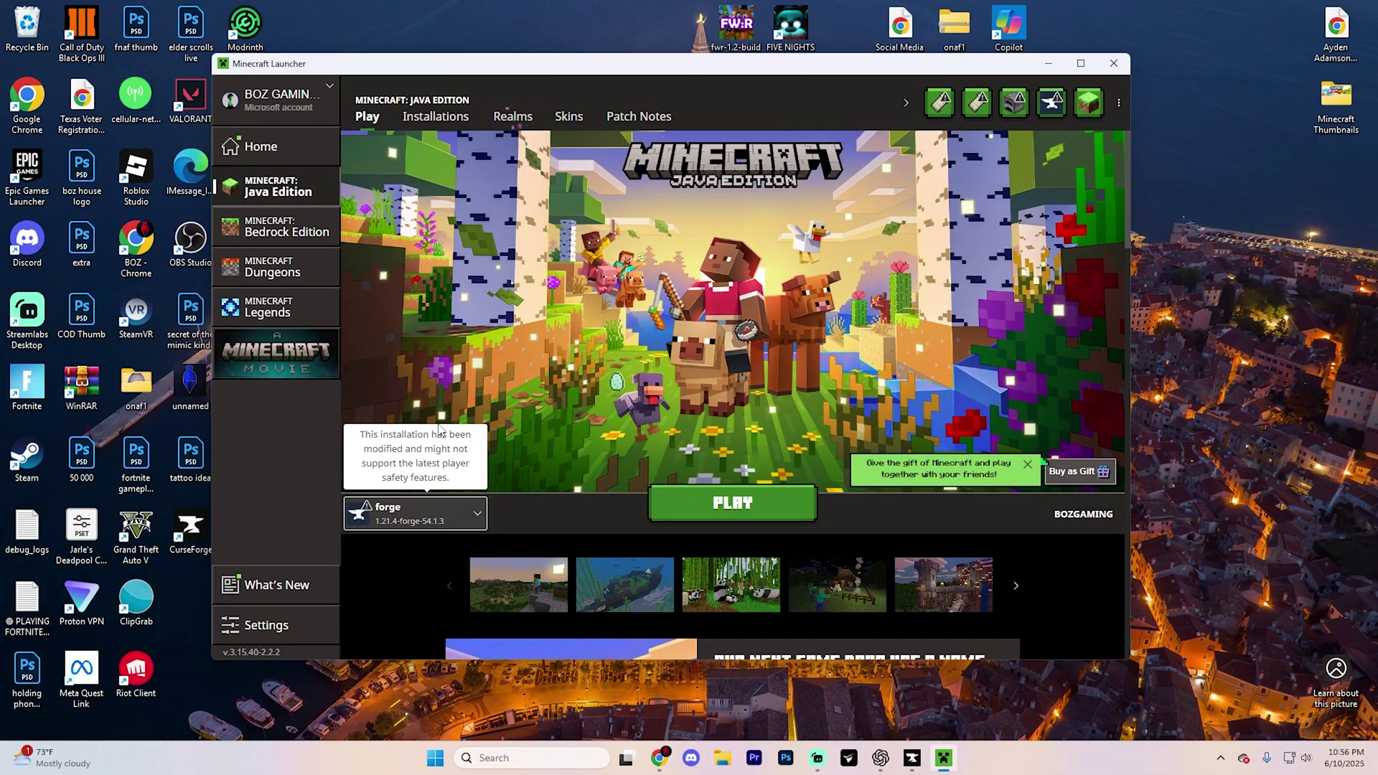
Start the game with the selected forge installation, accepting the modified-installation risks and turning off further warnings for it.
{"action": "left_click", "coordinate": [729, 506]}
{"action": "left_click", "coordinate": [497, 390]}
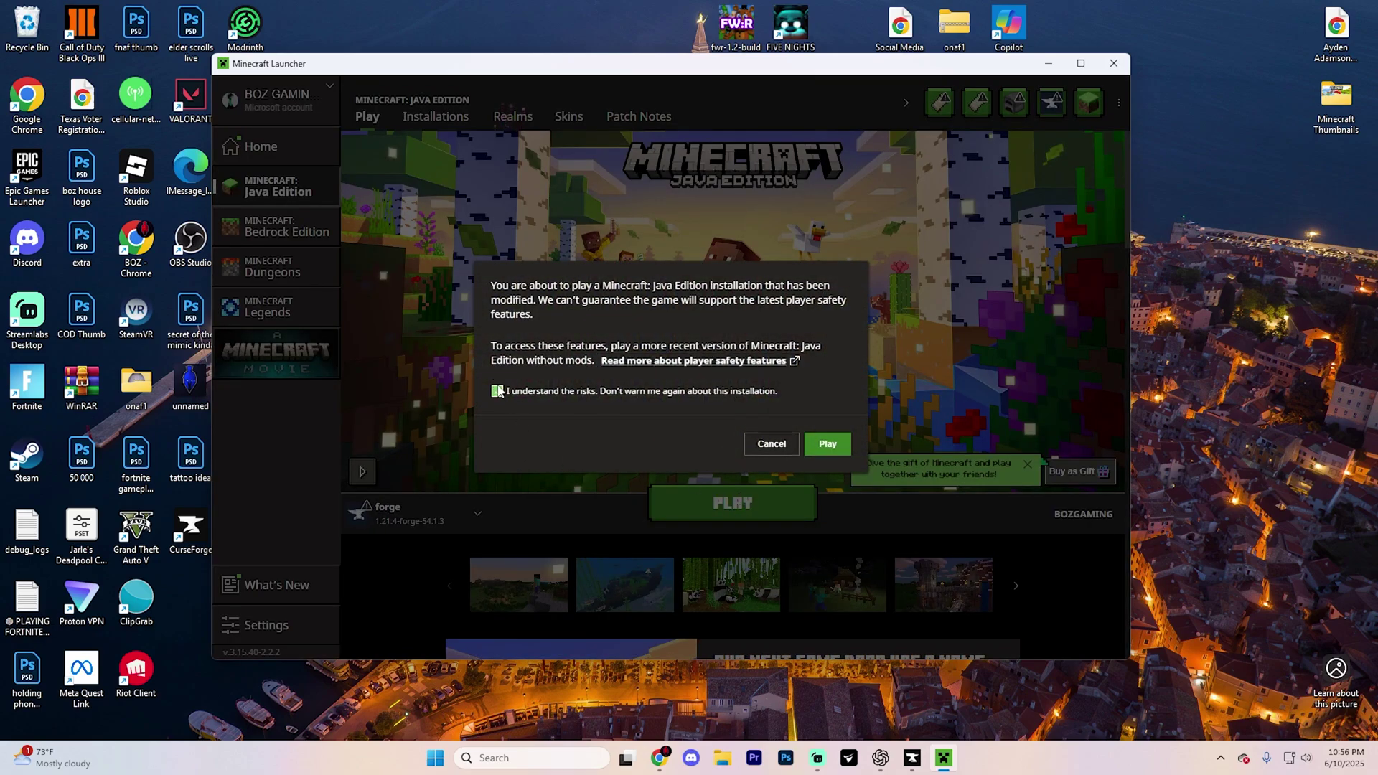
{"action": "left_click", "coordinate": [838, 443]}
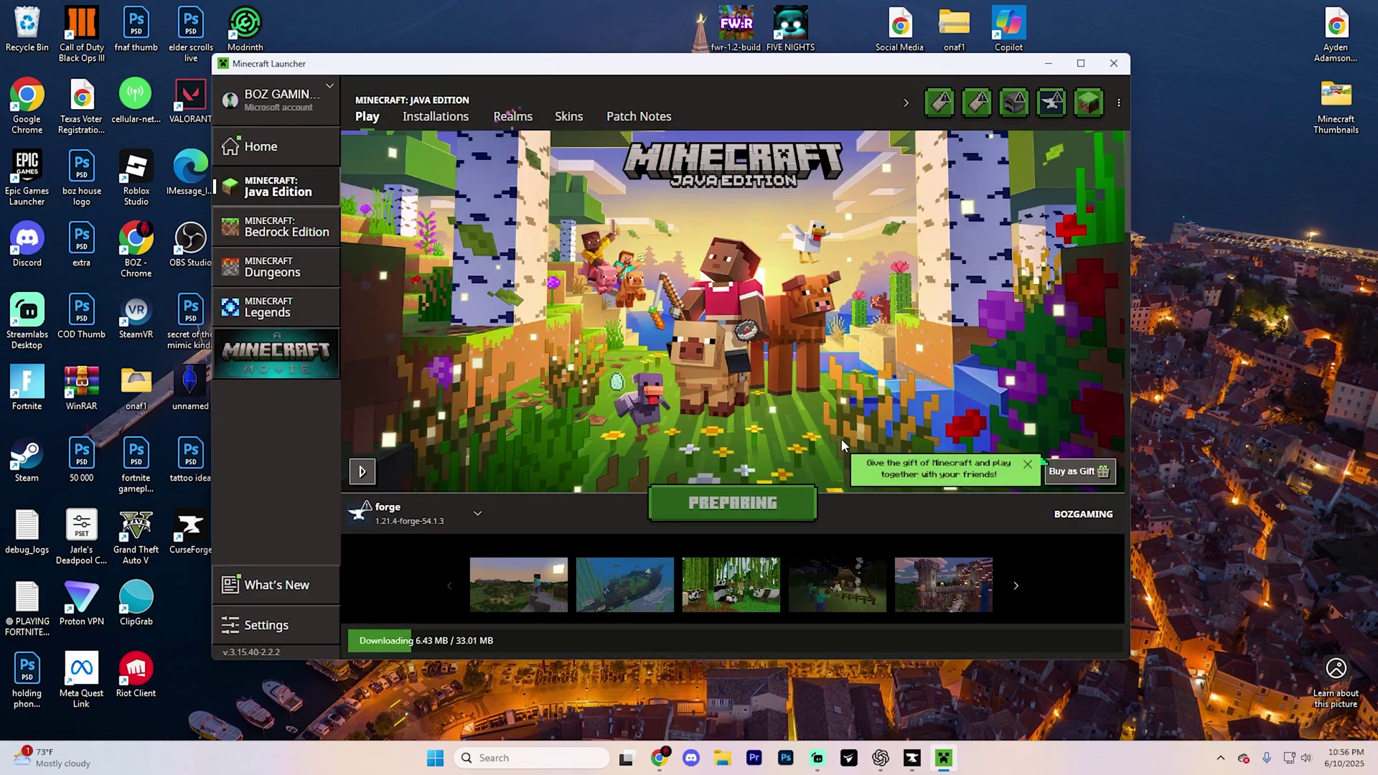